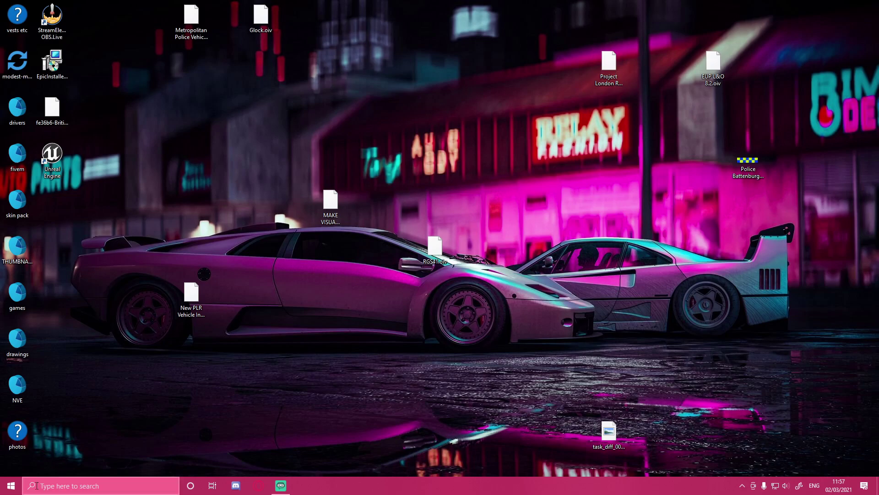
Search the installed apps for "pa" and open paint.net.
{"action": "left_click", "coordinate": [70, 485]}
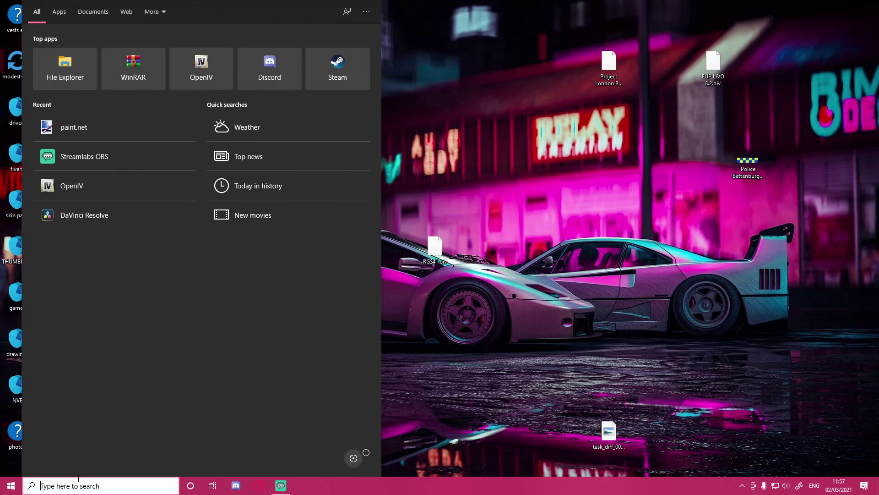
{"action": "type", "text": "pa"}
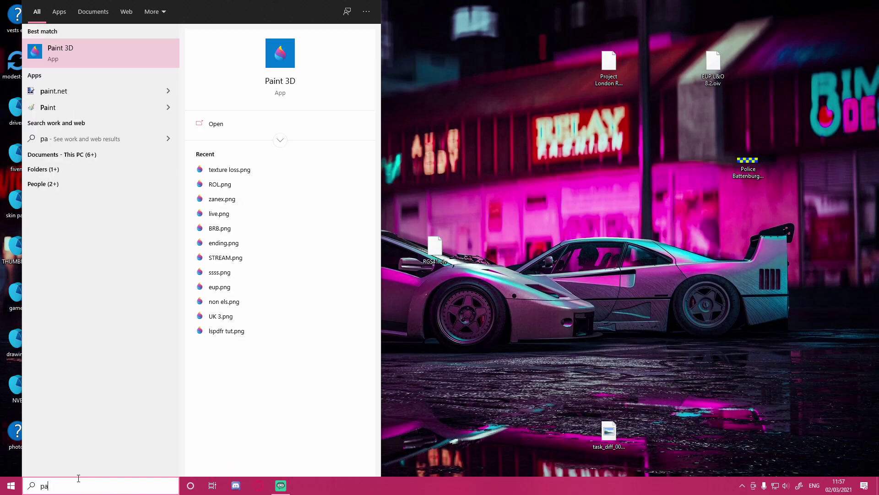
{"action": "left_click", "coordinate": [74, 97]}
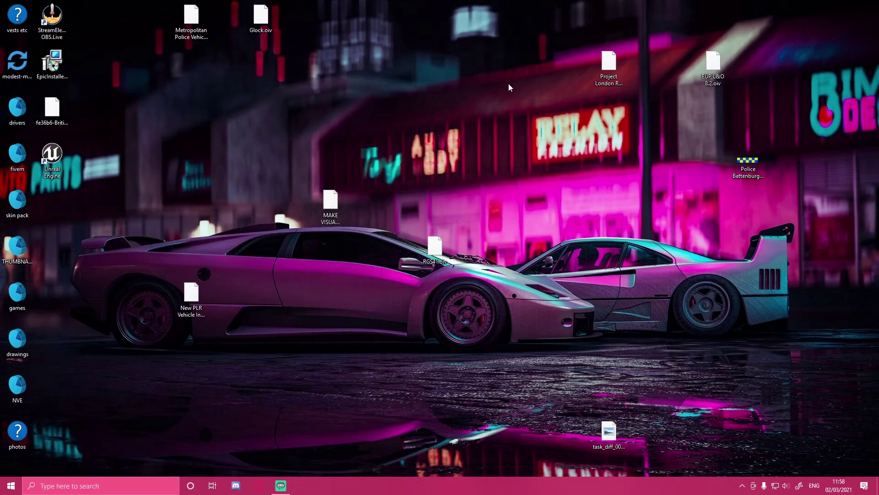
Launch OpenIV and load the GTA V game files.
{"action": "left_click", "coordinate": [100, 485]}
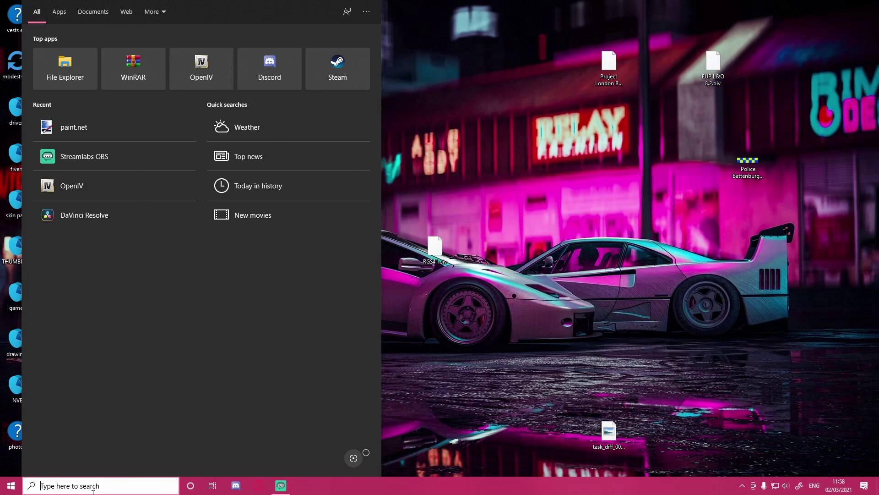
{"action": "left_click", "coordinate": [201, 60]}
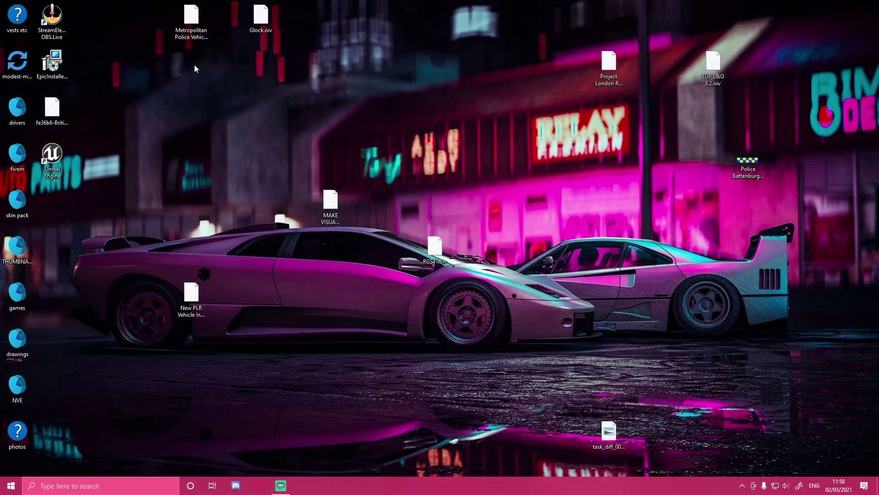
{"action": "left_click", "coordinate": [392, 257]}
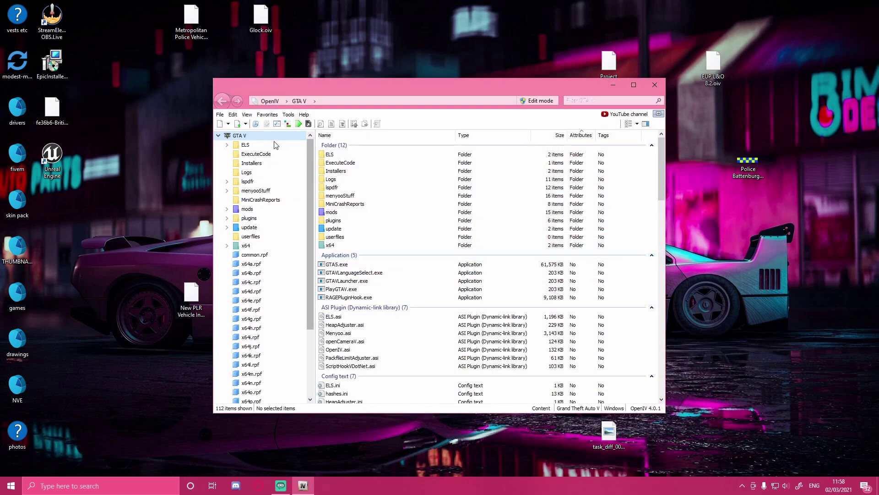
Navigate through the mods, update and x64 folders to the dlcpacks folder.
{"action": "left_click", "coordinate": [268, 115]}
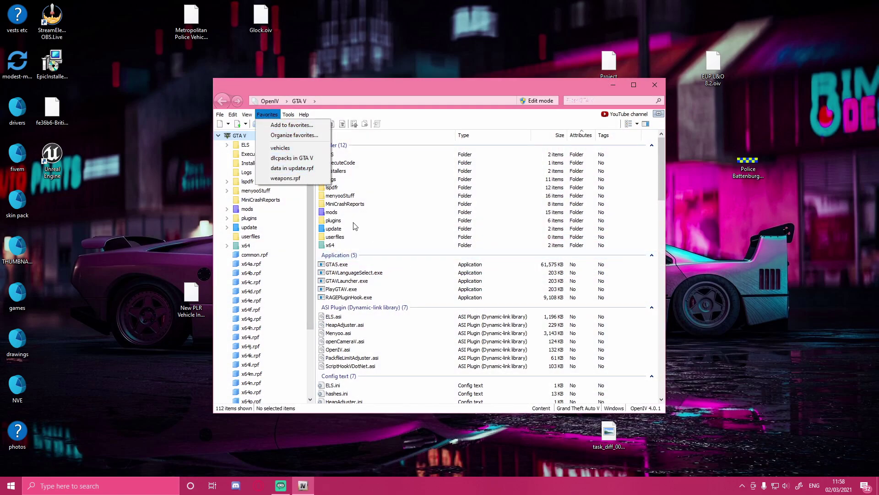
{"action": "double_click", "coordinate": [341, 213]}
{"action": "double_click", "coordinate": [337, 157]}
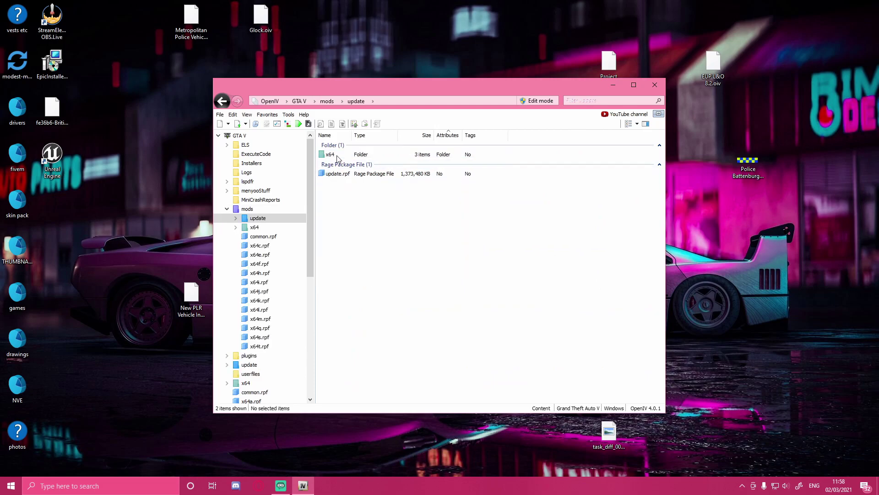
{"action": "double_click", "coordinate": [336, 156]}
{"action": "double_click", "coordinate": [335, 162]}
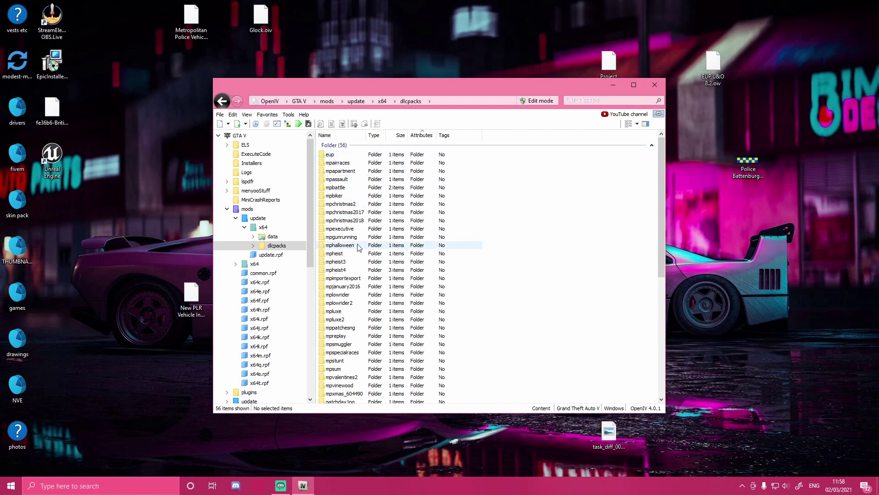
Open eup_componentpeds.rpf inside the x64 folder of the eup pack's dlc.rpf.
{"action": "double_click", "coordinate": [330, 154]}
{"action": "double_click", "coordinate": [334, 155]}
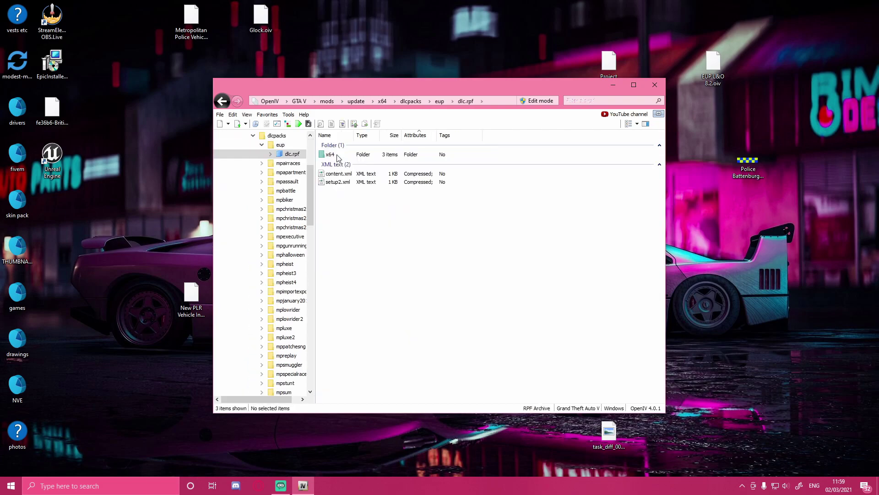
{"action": "double_click", "coordinate": [330, 154]}
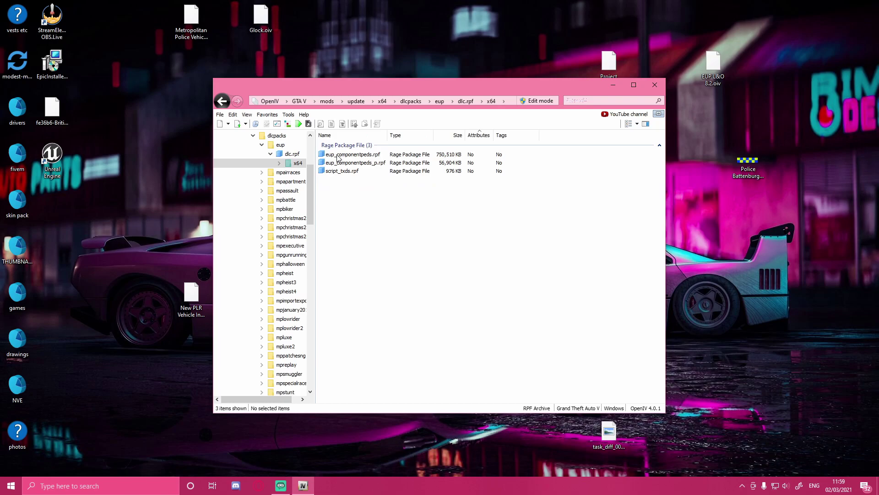
{"action": "double_click", "coordinate": [337, 155]}
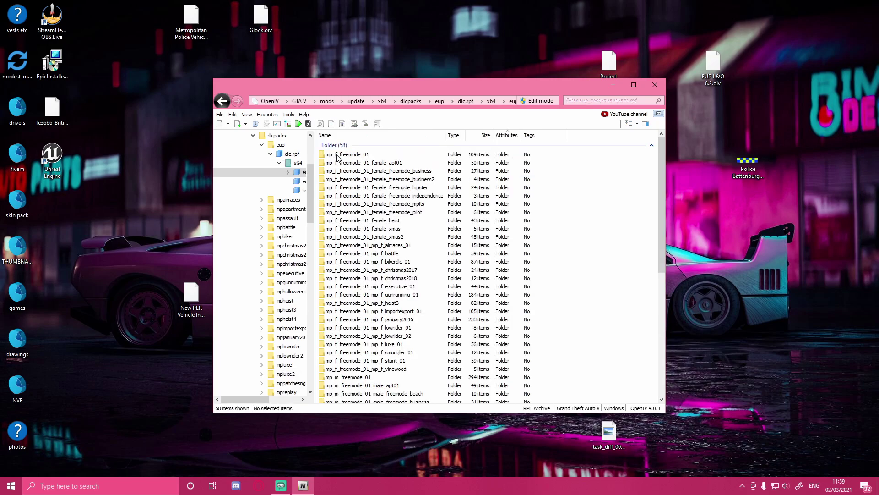
Look through the folders in eup_componentpeds_p.rpf and return to eup_componentpeds.rpf.
{"action": "left_click", "coordinate": [222, 101]}
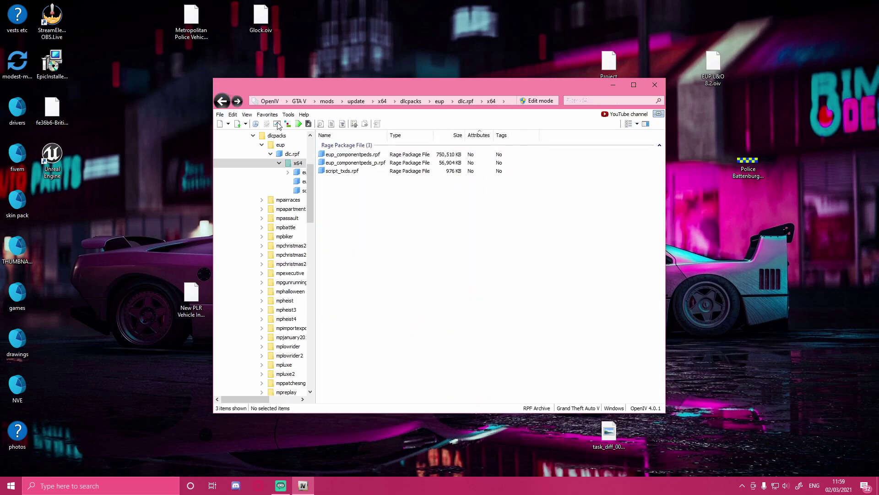
{"action": "double_click", "coordinate": [360, 163]}
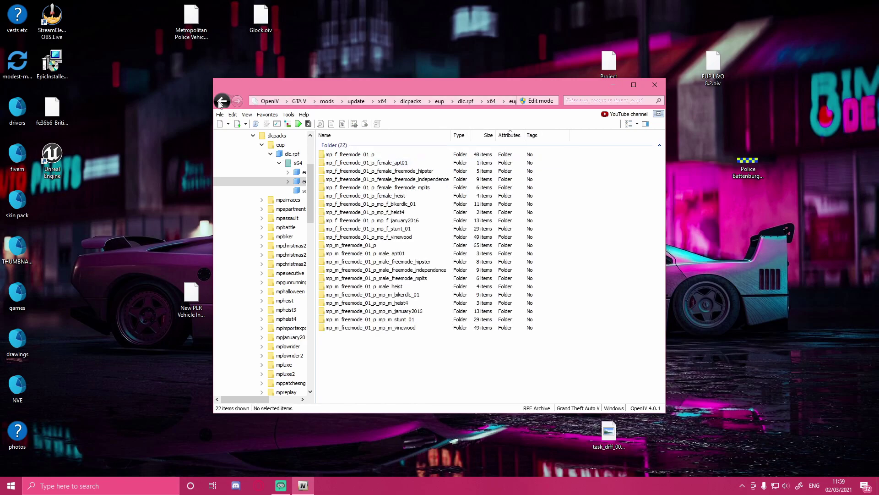
{"action": "left_click", "coordinate": [223, 101]}
{"action": "double_click", "coordinate": [347, 156]}
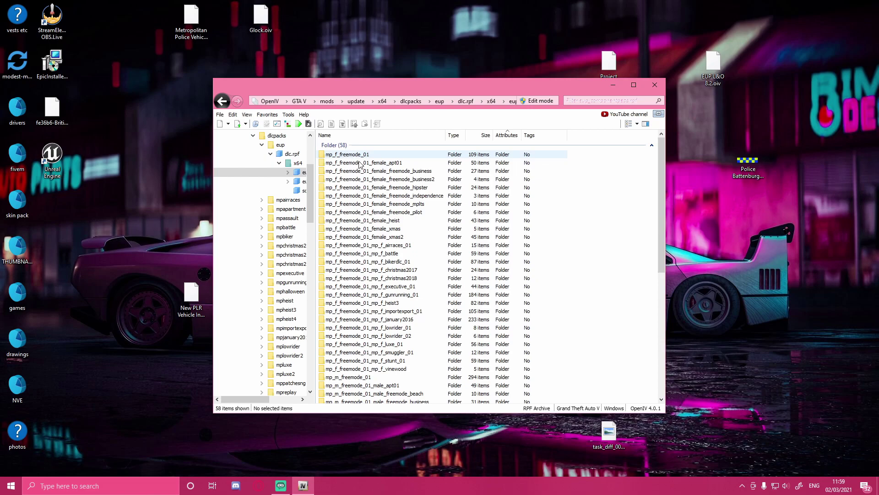
Open the mp_m_freemode_01_mp_m_vinewood folder in the male ped components.
{"action": "scroll", "coordinate": [355, 163], "scroll_direction": "down", "scroll_amount": 3}
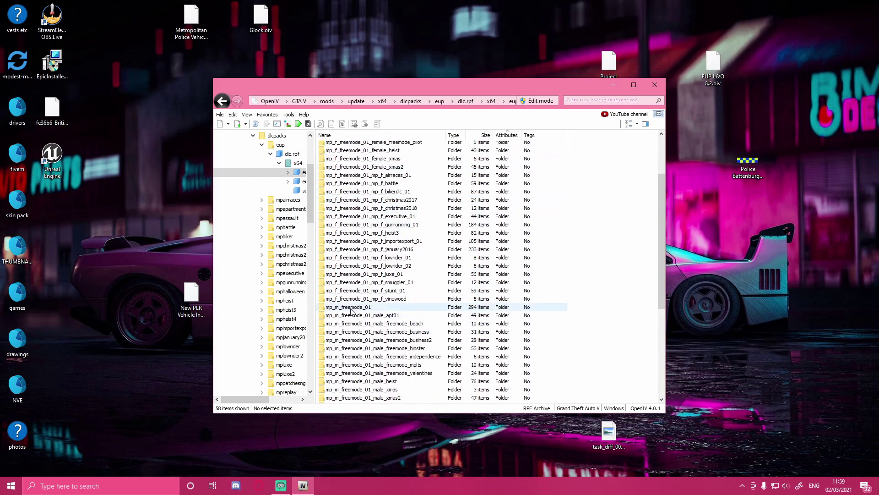
{"action": "scroll", "coordinate": [352, 311], "scroll_direction": "down", "scroll_amount": 5}
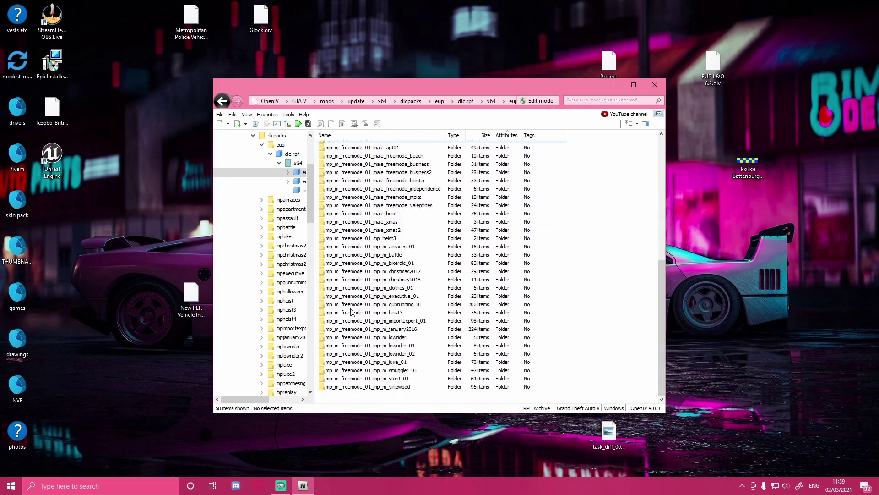
{"action": "double_click", "coordinate": [393, 386]}
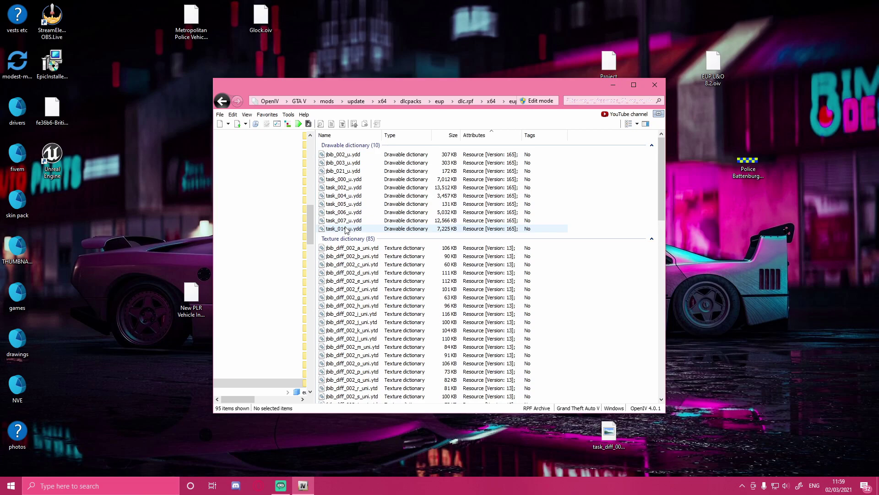
Preview the jbib_003_u.ydd model in the model viewer and close it.
{"action": "left_click", "coordinate": [339, 162]}
{"action": "double_click", "coordinate": [339, 162]}
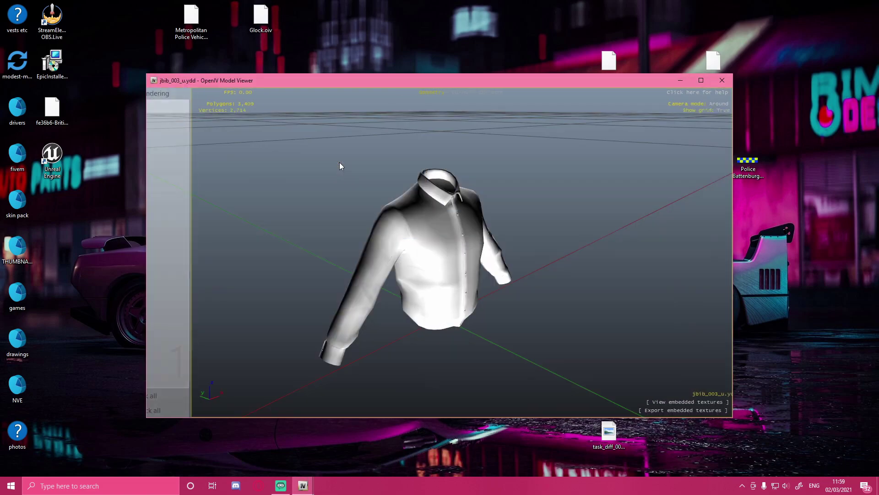
{"action": "left_click", "coordinate": [722, 79]}
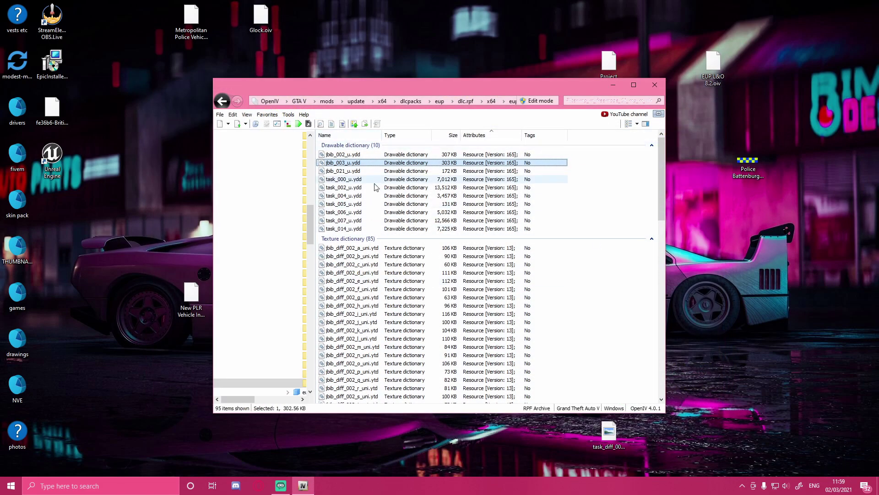
Preview the task_004_u.ydd vest model, rotate it to inspect the POLICE panel, and close the viewer.
{"action": "double_click", "coordinate": [361, 196]}
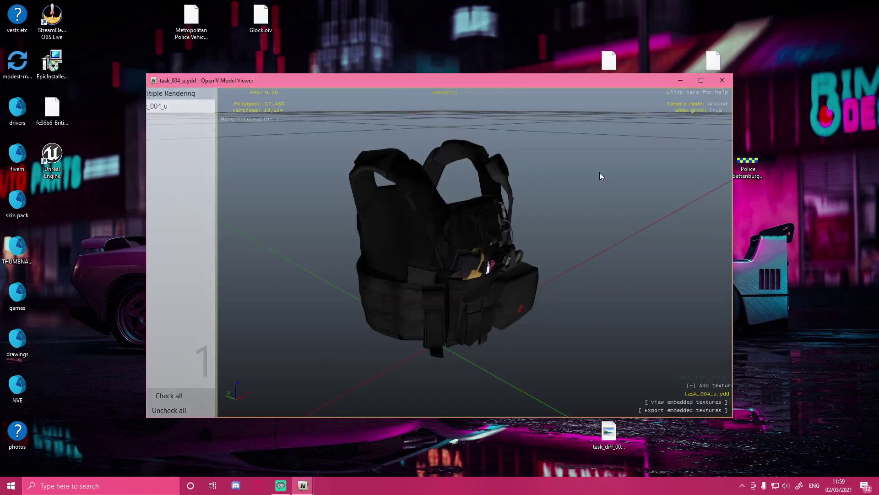
{"action": "left_click_drag", "start_coordinate": [599, 172], "coordinate": [218, 155]}
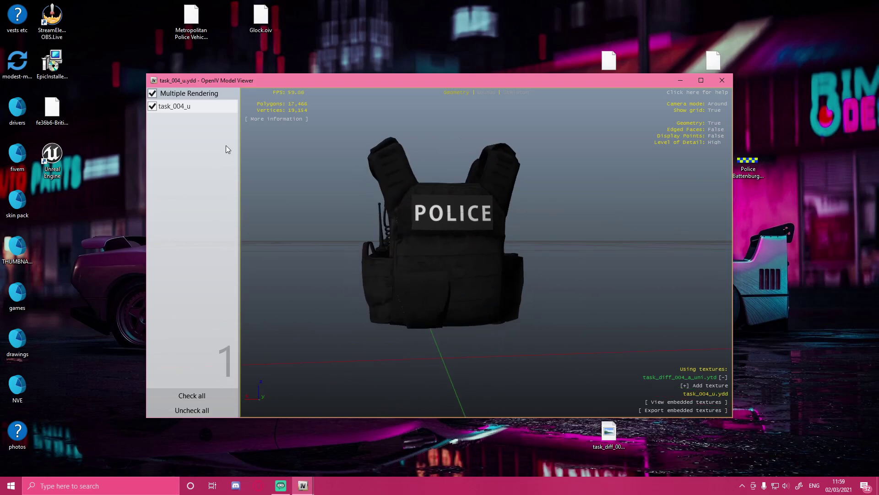
{"action": "left_click", "coordinate": [723, 80]}
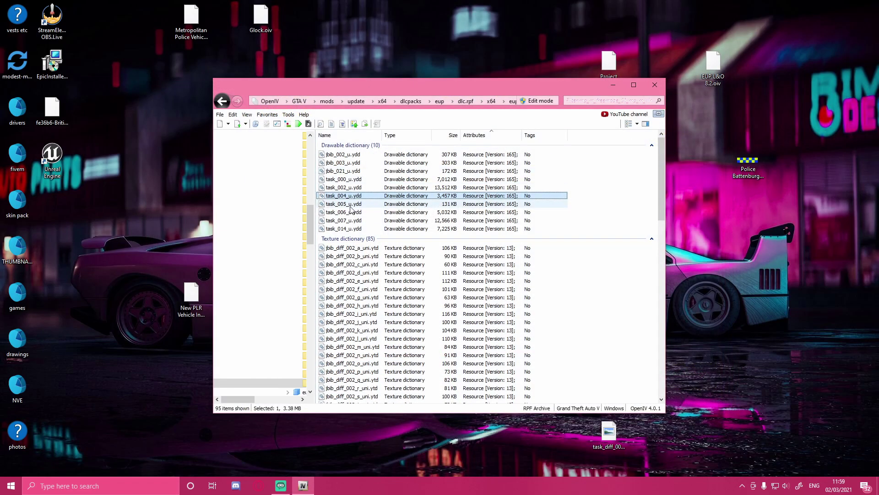
Enable edit mode and open task_diff_004_a_uni.ytd for editing in the texture editor.
{"action": "scroll", "coordinate": [361, 202], "scroll_direction": "down", "scroll_amount": 20}
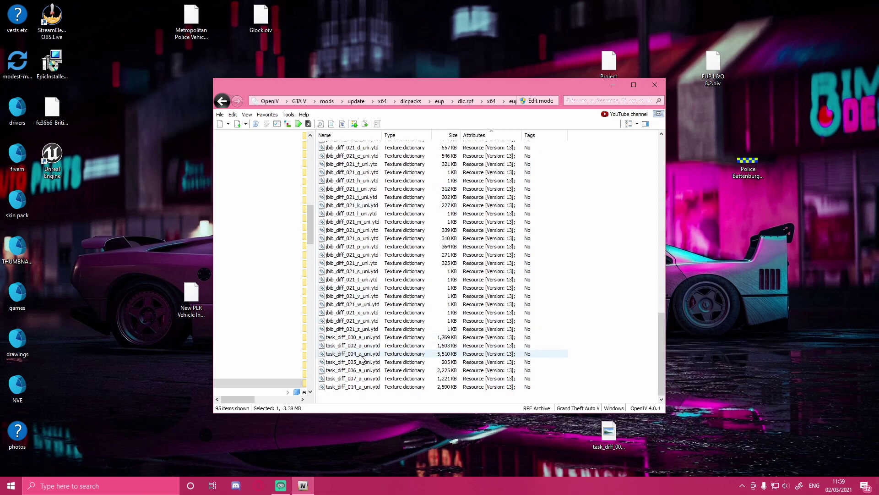
{"action": "right_click", "coordinate": [361, 357]}
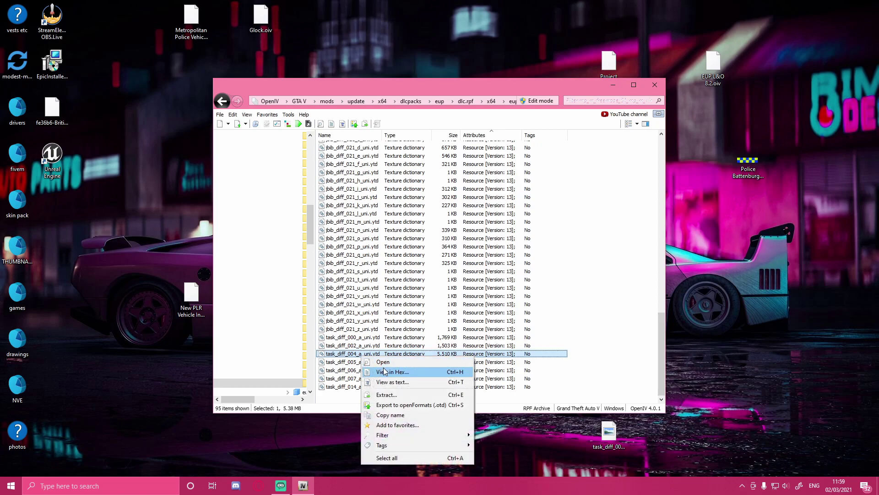
{"action": "left_click", "coordinate": [541, 101]}
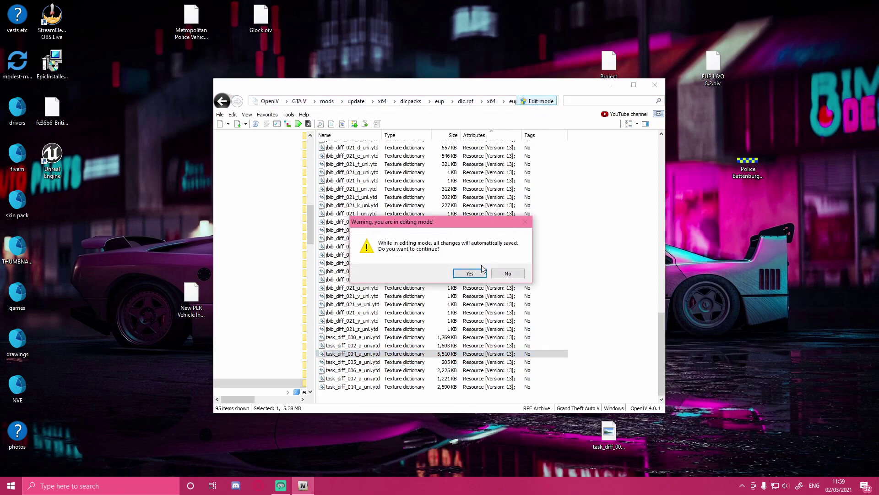
{"action": "left_click", "coordinate": [478, 274]}
{"action": "right_click", "coordinate": [351, 353]}
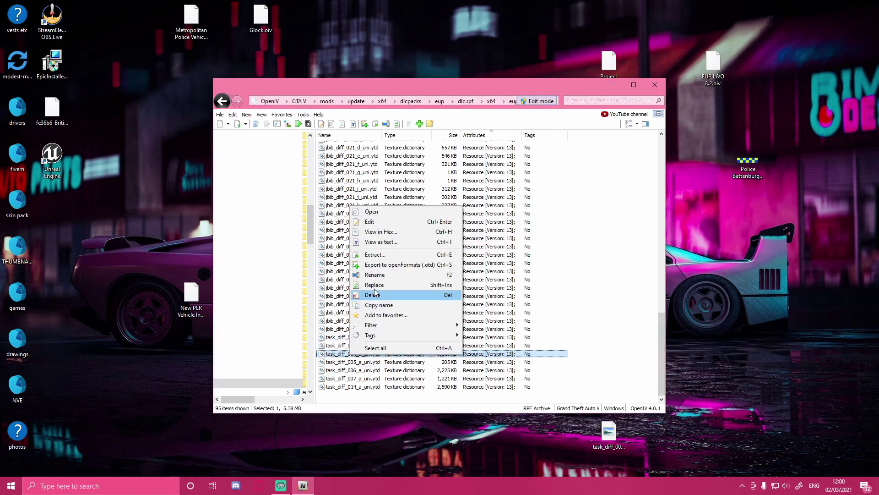
{"action": "left_click", "coordinate": [374, 222]}
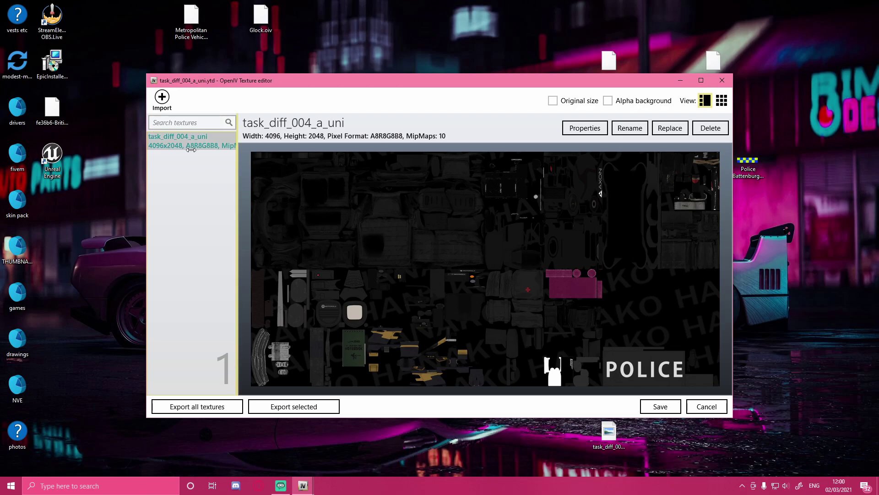
Try to export the task_diff_004_a_uni texture onto the desktop.
{"action": "left_click_drag", "start_coordinate": [187, 139], "coordinate": [105, 239]}
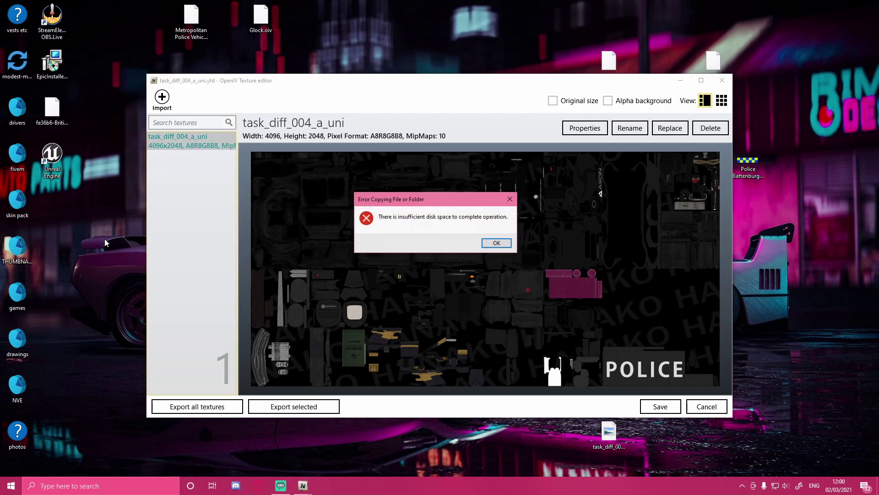
{"action": "left_click", "coordinate": [490, 245]}
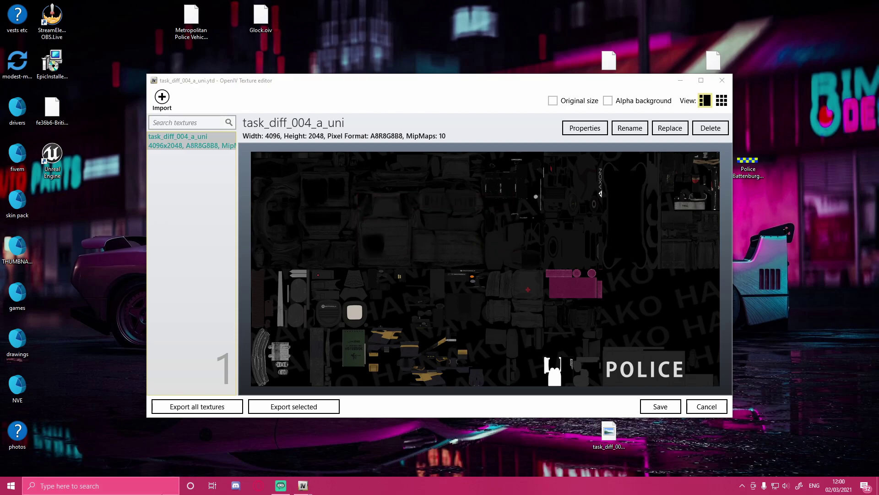
Switch to File Explorer and delete the 2021-03-01_20-28-55.mp4 recording from the Videos folder.
{"action": "left_click", "coordinate": [91, 485]}
{"action": "left_click", "coordinate": [62, 73]}
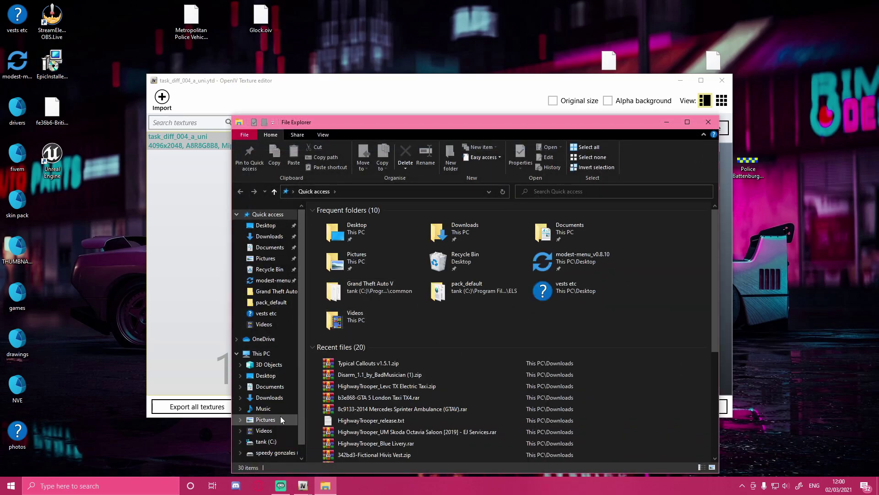
{"action": "left_click", "coordinate": [265, 430]}
{"action": "left_click", "coordinate": [593, 234]}
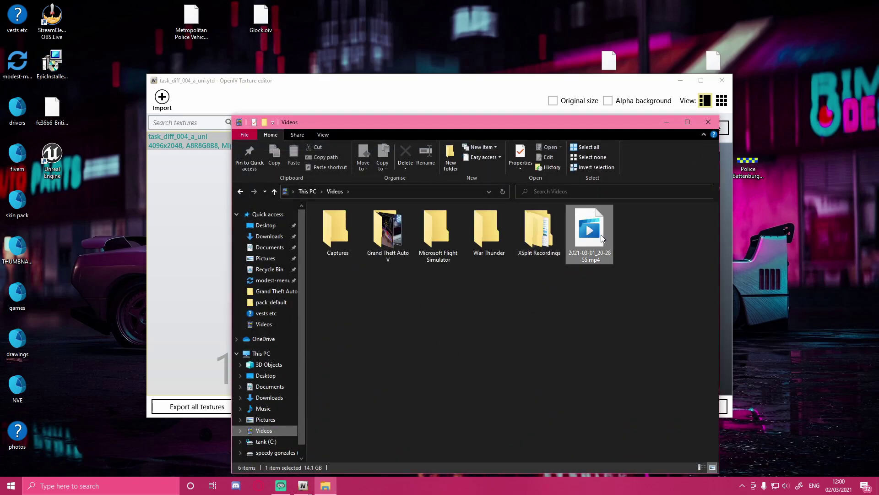
{"action": "right_click", "coordinate": [598, 238]}
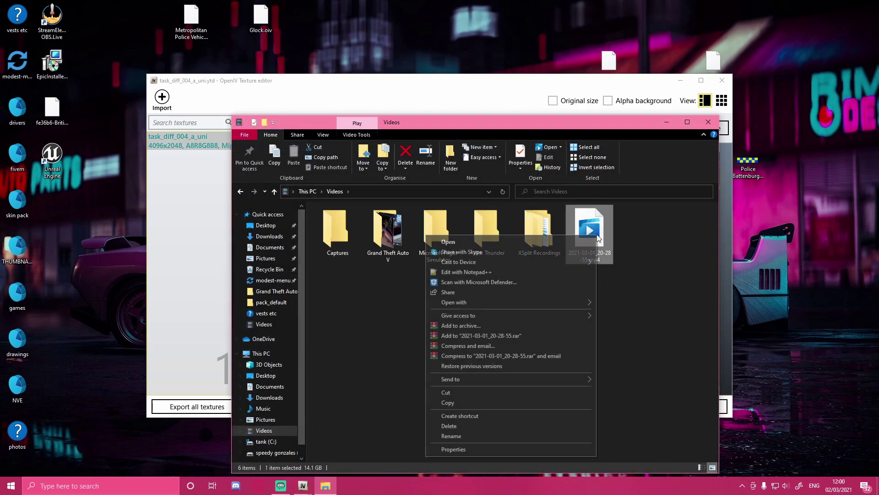
{"action": "left_click", "coordinate": [456, 425]}
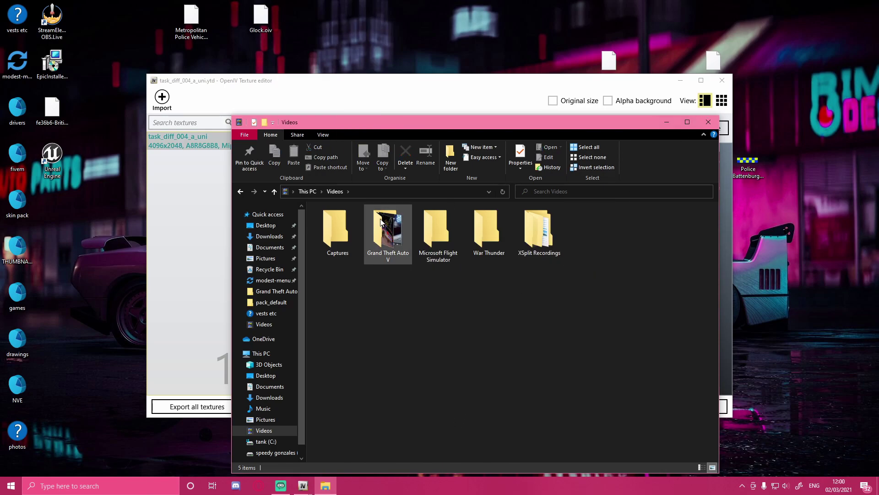
Empty the Recycle Bin from the Quick access folders, permanently deleting its contents, and close File Explorer.
{"action": "left_click", "coordinate": [267, 214]}
{"action": "right_click", "coordinate": [471, 262]}
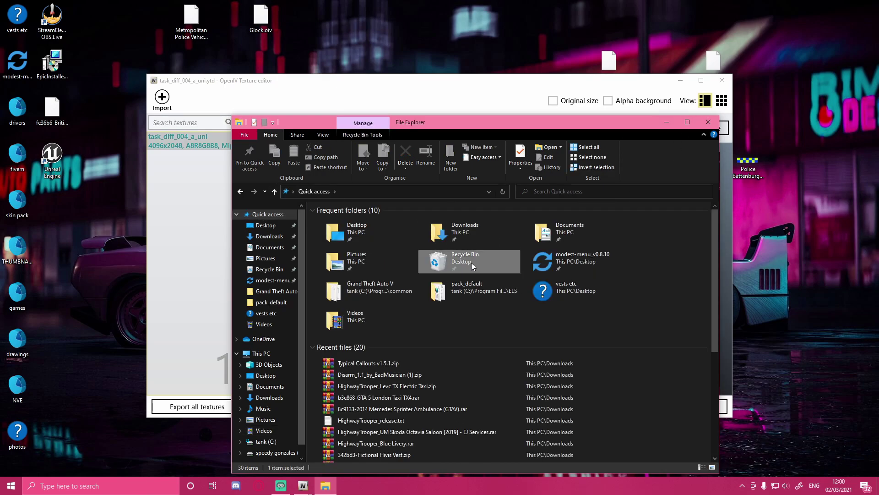
{"action": "left_click", "coordinate": [410, 300]}
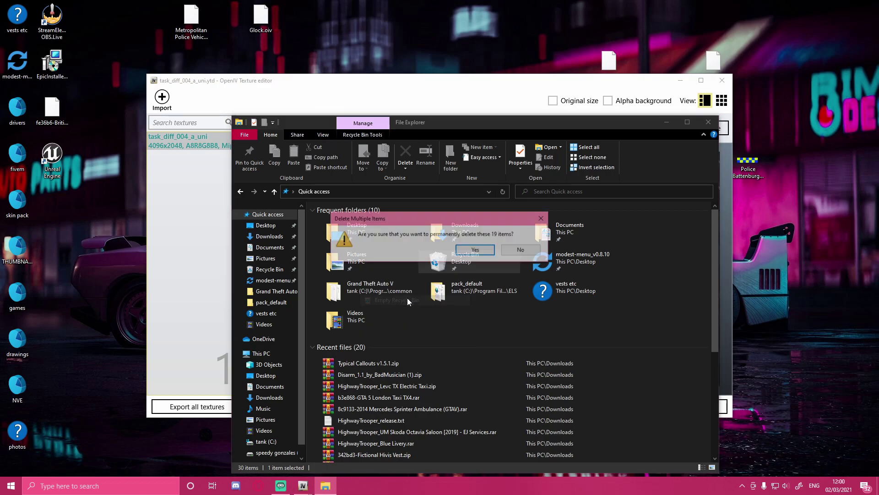
{"action": "key", "text": "Return"}
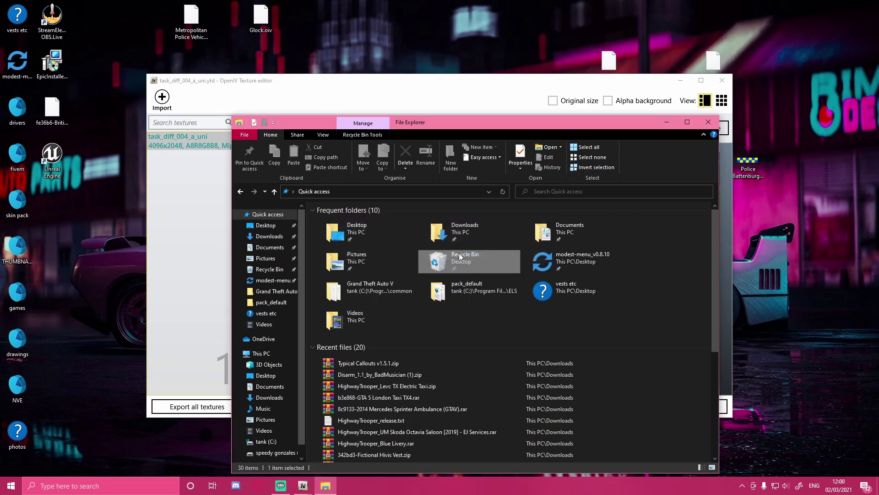
{"action": "left_click", "coordinate": [708, 121]}
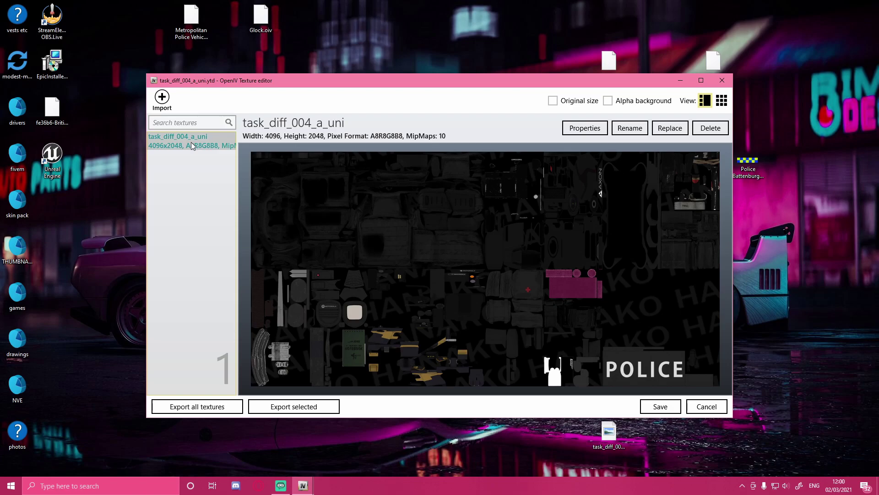
Export the vest texture to the desktop as task_diff_004_a_uni.dds and launch paint.net for editing it.
{"action": "left_click_drag", "start_coordinate": [93, 216], "coordinate": [94, 216]}
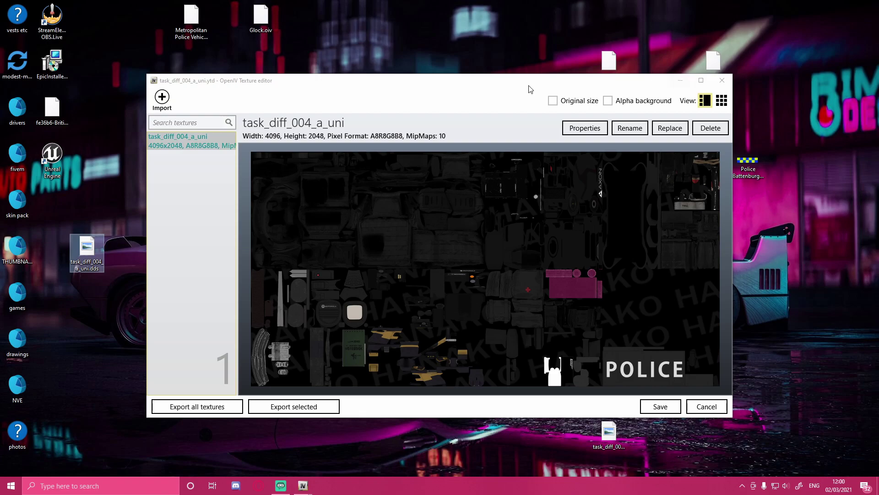
{"action": "left_click", "coordinate": [122, 489]}
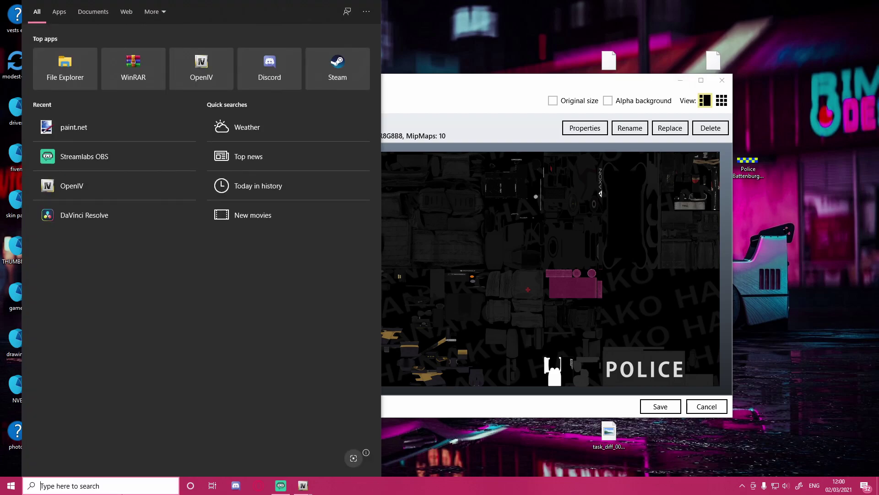
{"action": "type", "text": "pa"}
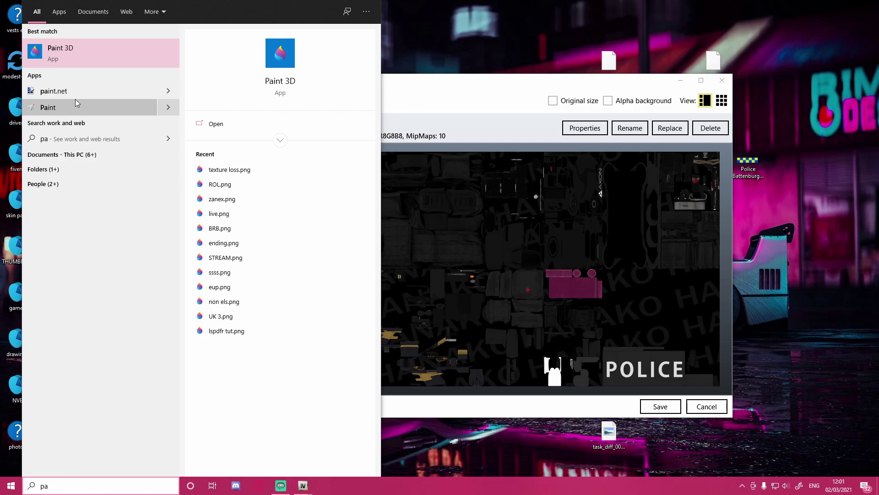
{"action": "left_click", "coordinate": [92, 95]}
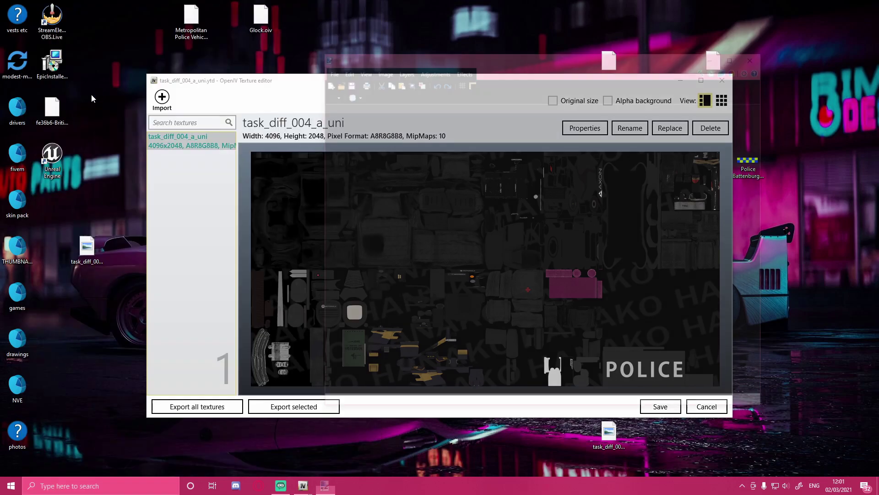
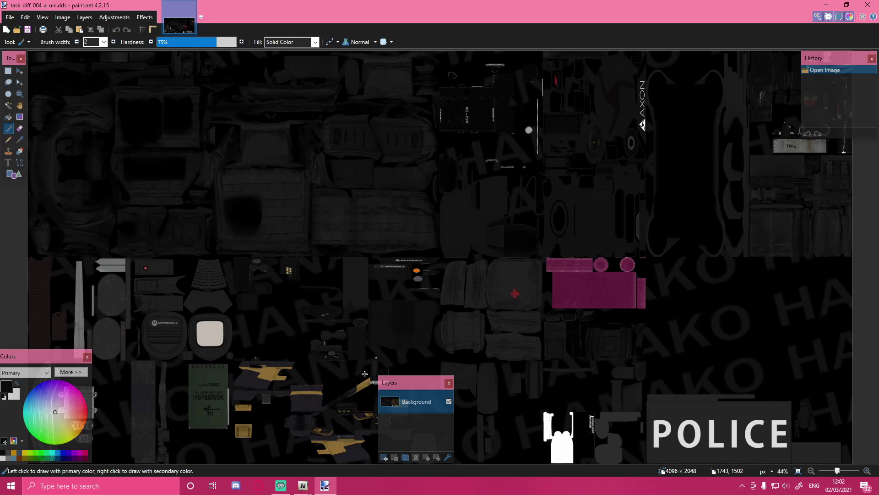
Switch to the web browser and search Google Images for "metropolitan police logo png" in a new tab.
{"action": "left_click", "coordinate": [256, 487]}
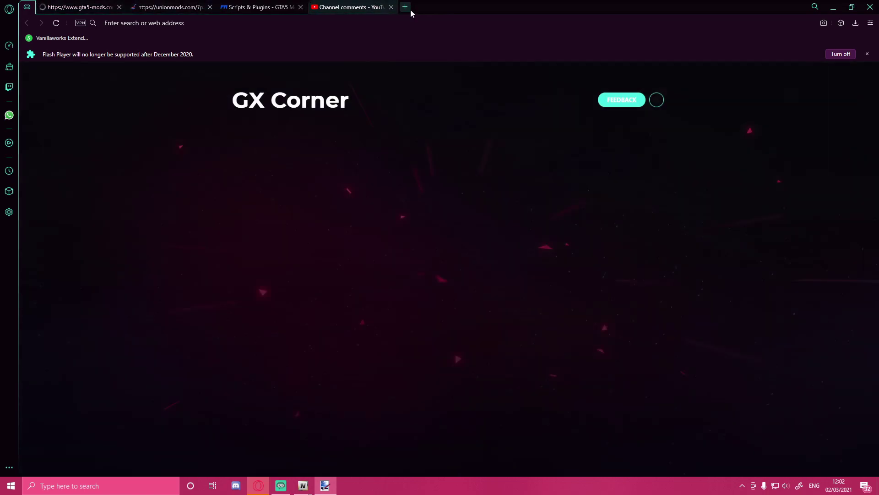
{"action": "left_click", "coordinate": [411, 10]}
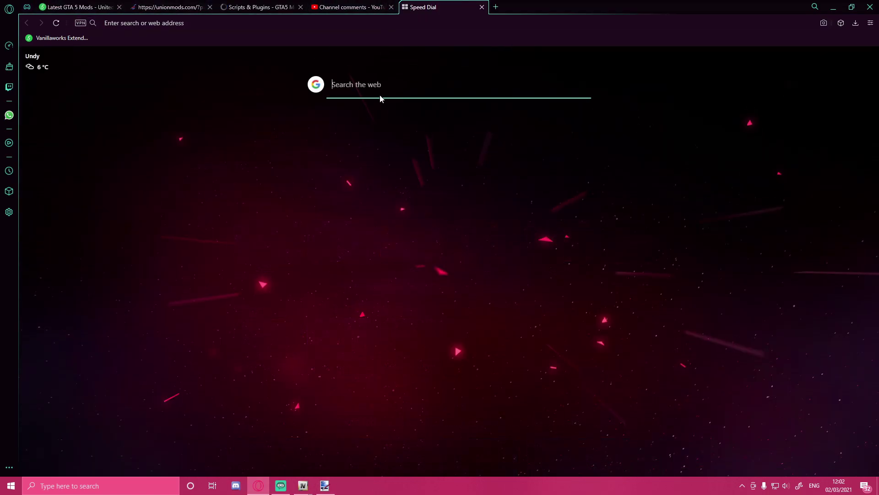
{"action": "key", "text": "alt+Tab"}
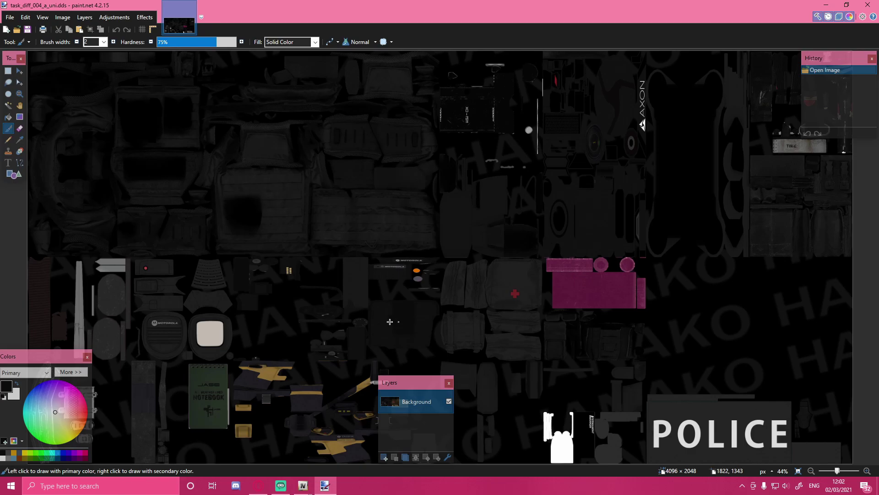
{"action": "left_click", "coordinate": [259, 486]}
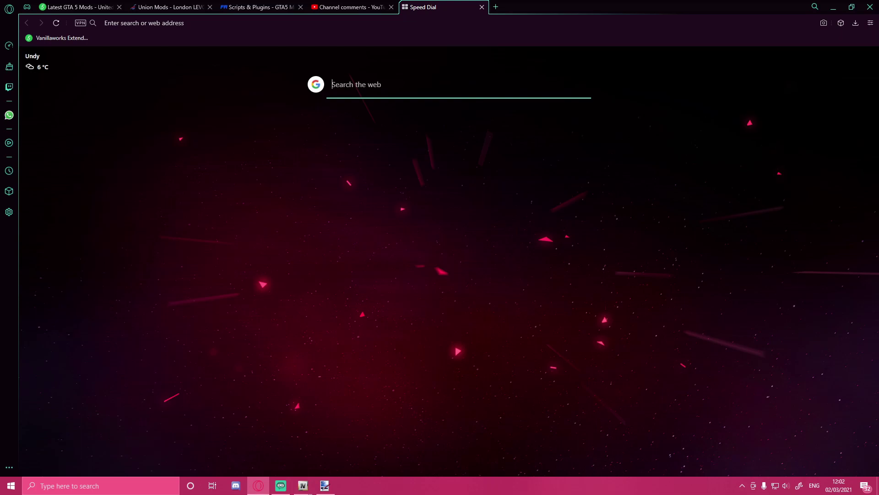
{"action": "type", "text": "meto"}
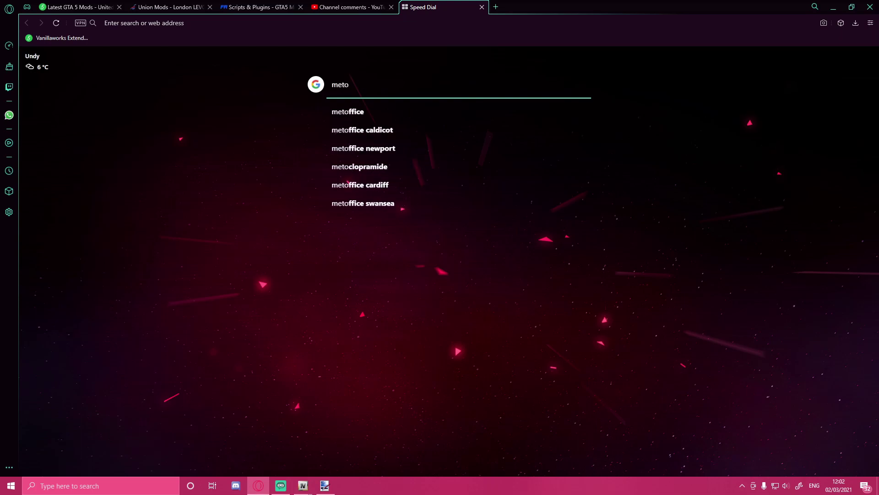
{"action": "key", "text": "BackSpace"}
{"action": "left_click", "coordinate": [421, 114]}
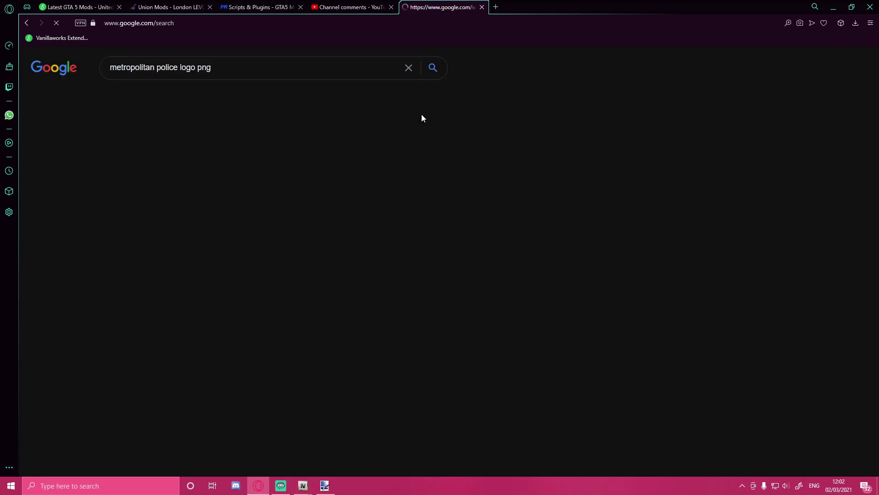
{"action": "left_click", "coordinate": [161, 97]}
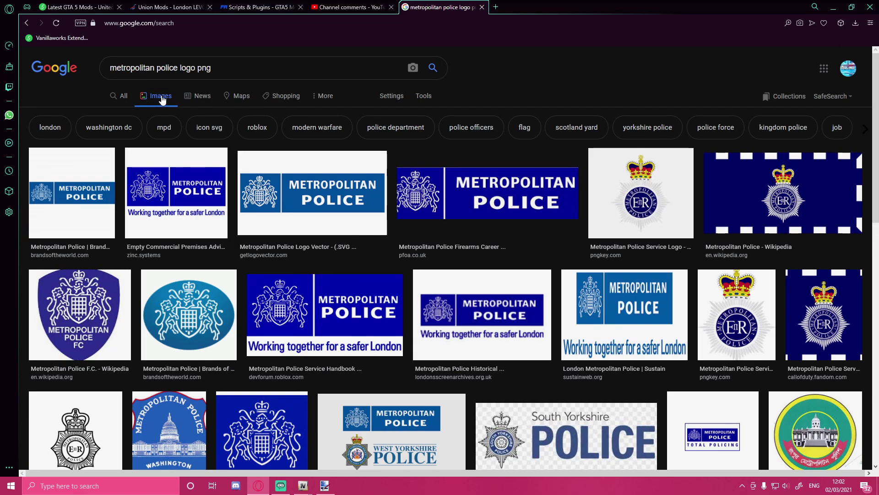
Copy the transparent Metropolitan Police crest from the Steam Community image result.
{"action": "left_click", "coordinate": [643, 192]}
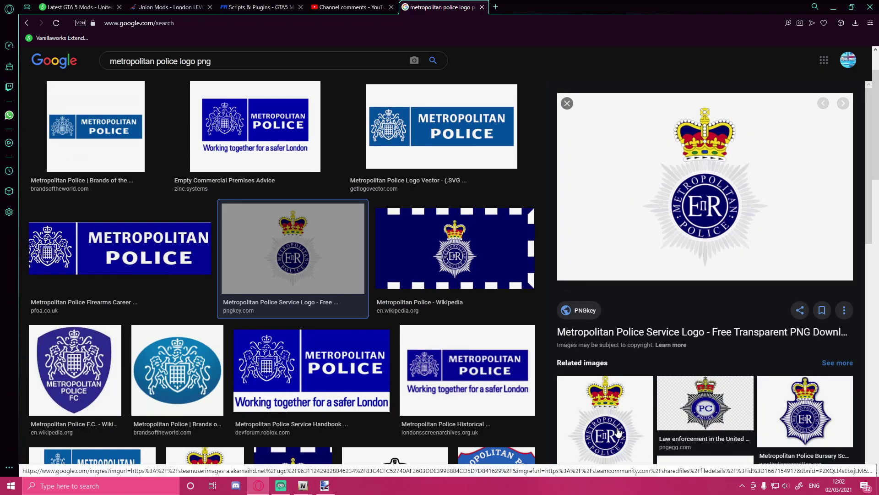
{"action": "left_click", "coordinate": [605, 423]}
{"action": "right_click", "coordinate": [670, 194]}
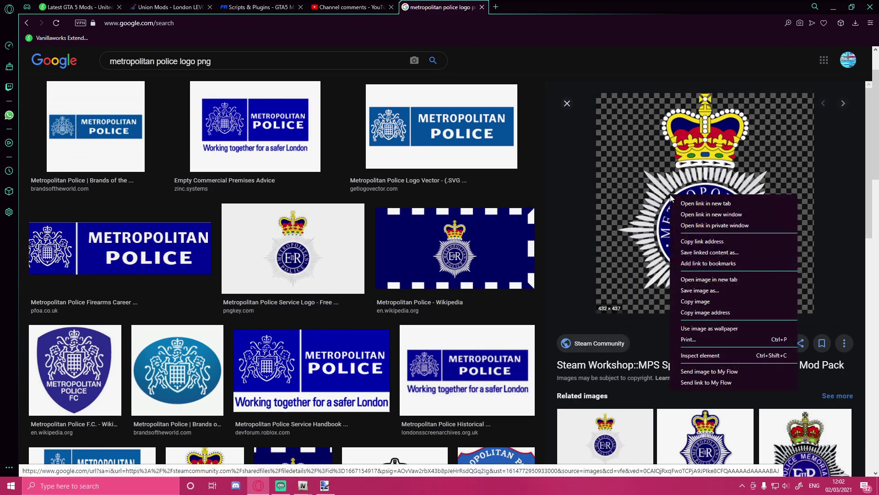
{"action": "left_click", "coordinate": [711, 300]}
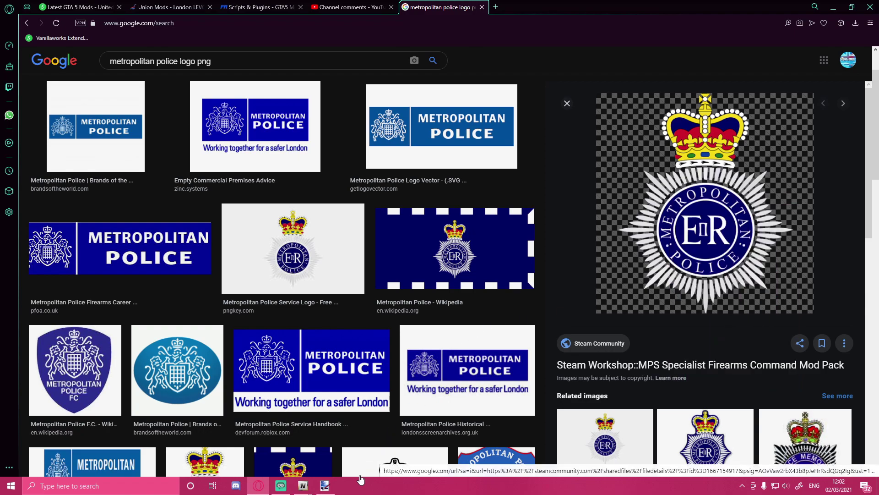
Switch back to paint.net, add a new layer above the vest texture, and move the Layers window clear of the artwork.
{"action": "left_click", "coordinate": [324, 485]}
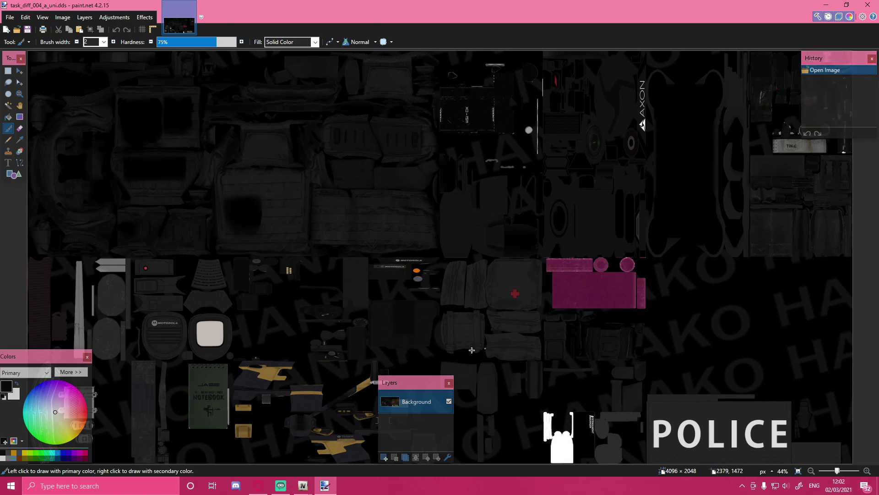
{"action": "left_click", "coordinate": [385, 458]}
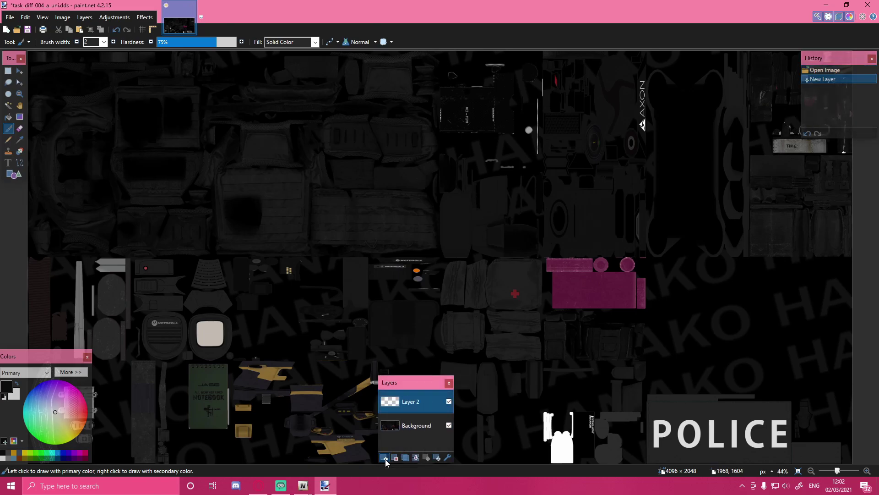
{"action": "left_click_drag", "start_coordinate": [403, 383], "coordinate": [30, 218]}
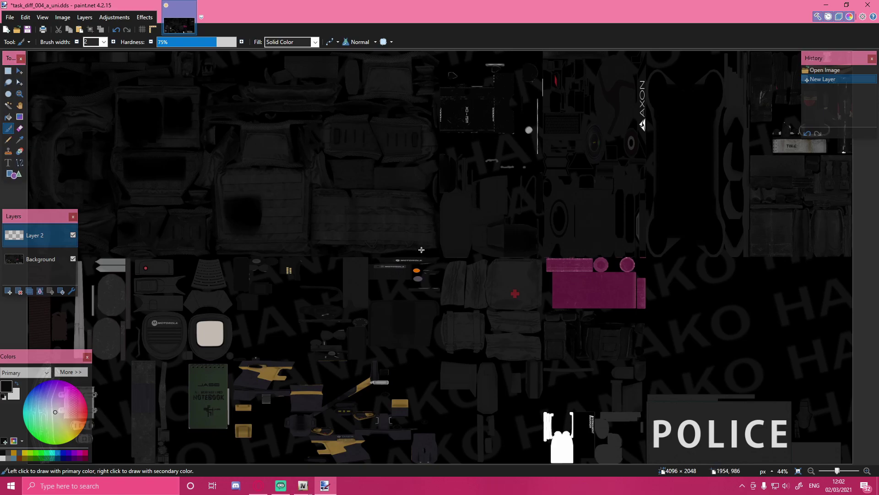
Cover the red cross on the Background layer by selecting it with a rectangle and filling it with the sampled surrounding dark grey.
{"action": "left_click", "coordinate": [7, 73]}
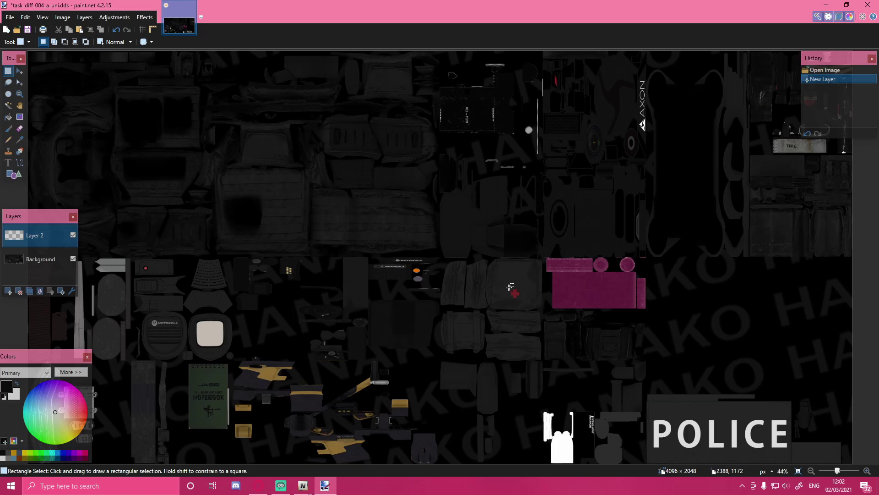
{"action": "left_click_drag", "start_coordinate": [510, 287], "coordinate": [522, 300]}
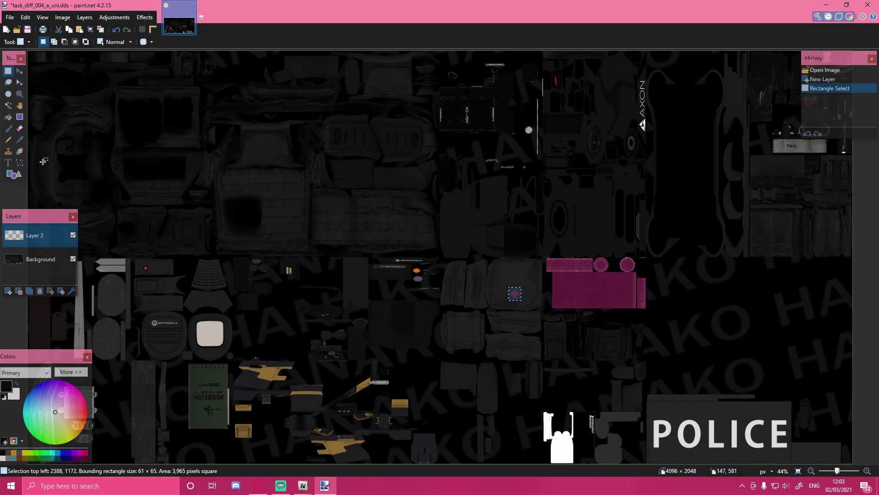
{"action": "left_click", "coordinate": [20, 141]}
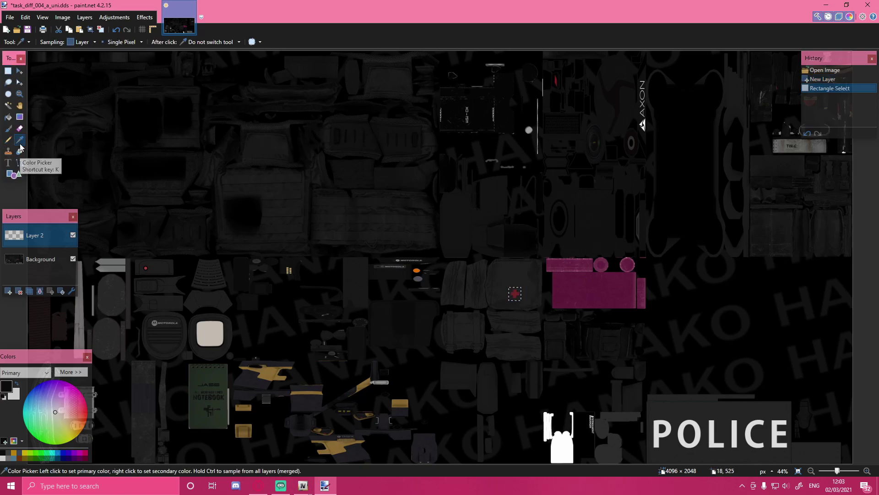
{"action": "left_click", "coordinate": [516, 277]}
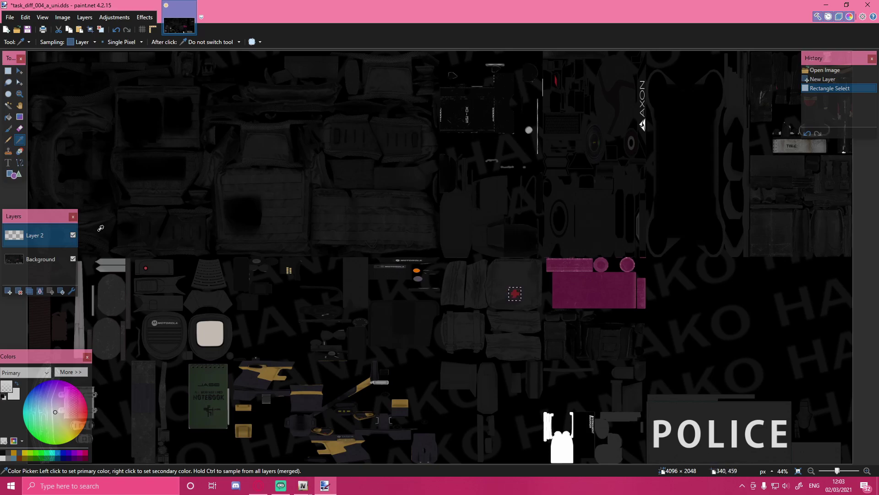
{"action": "left_click", "coordinate": [40, 258]}
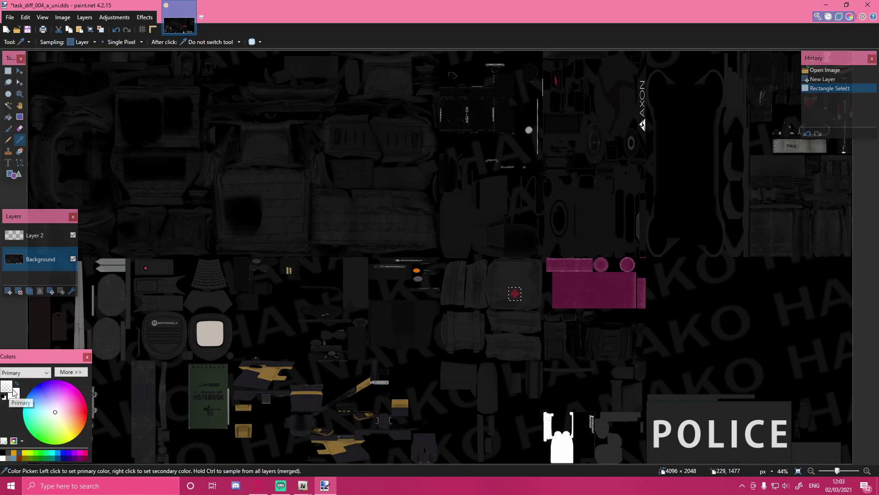
{"action": "left_click", "coordinate": [514, 278]}
{"action": "left_click", "coordinate": [8, 117]}
{"action": "left_click", "coordinate": [512, 290]}
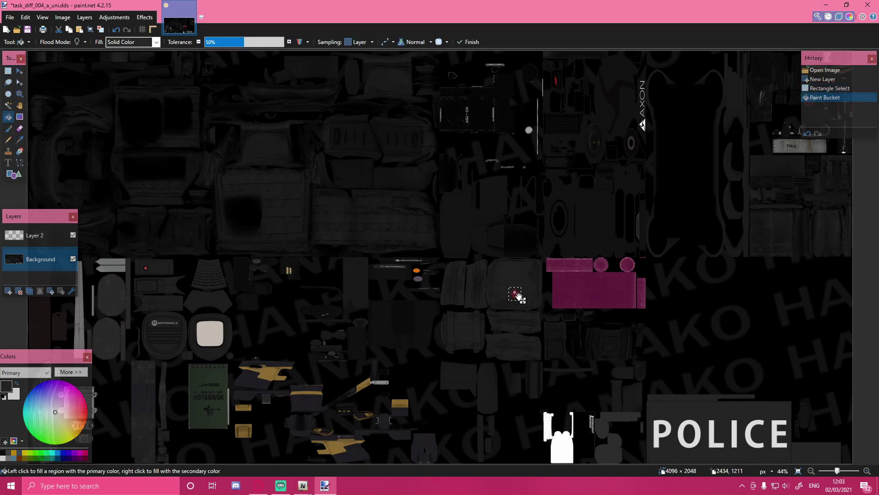
Clear the selection, paste the police crest onto Layer 2, shrink it to about 93 × 91 px, and place it where the red cross was.
{"action": "left_click", "coordinate": [41, 237]}
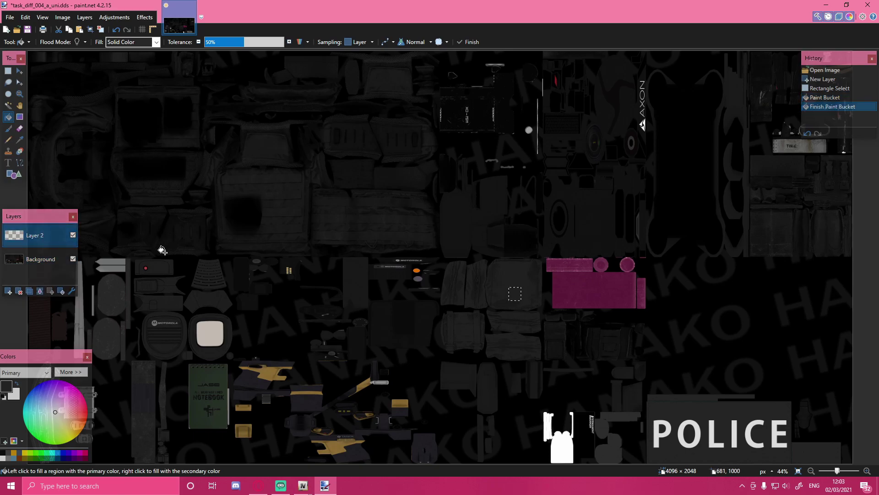
{"action": "key", "text": "ctrl+d"}
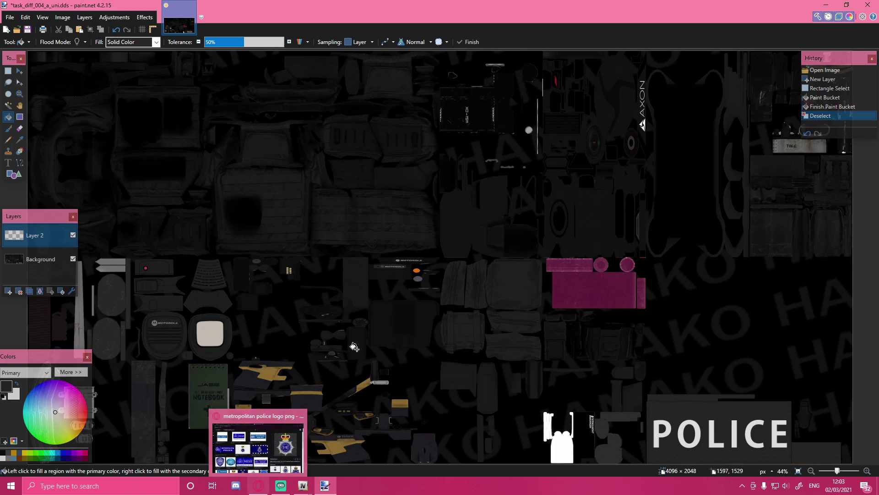
{"action": "key", "text": "ctrl+v"}
{"action": "left_click_drag", "start_coordinate": [65, 95], "coordinate": [463, 253]}
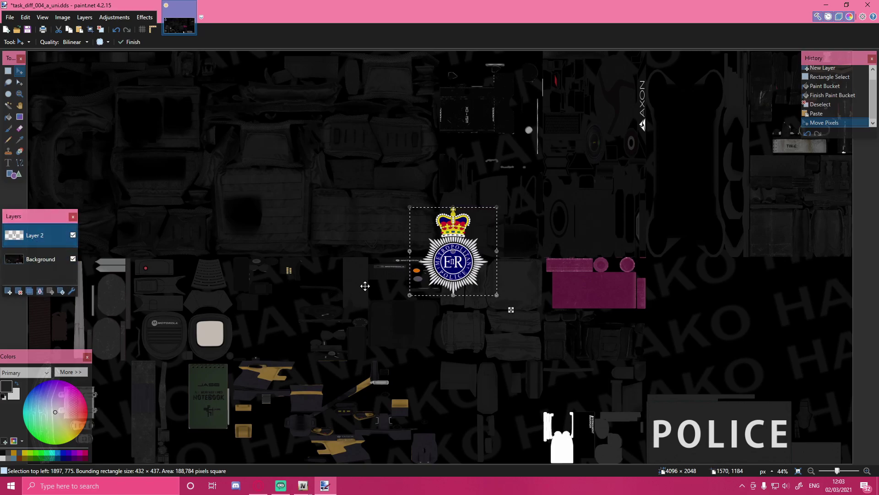
{"action": "left_click_drag", "start_coordinate": [409, 208], "coordinate": [481, 280]}
{"action": "left_click_drag", "start_coordinate": [512, 309], "coordinate": [538, 313]}
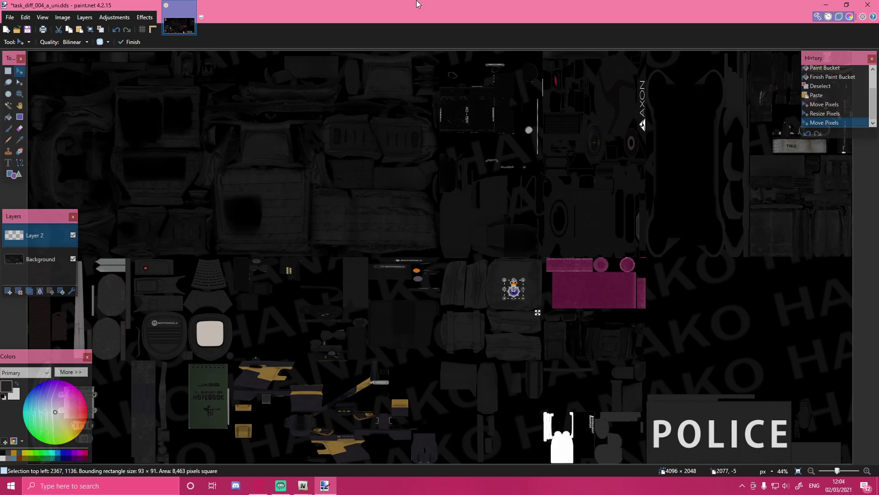
{"action": "key", "text": "ctrl+d"}
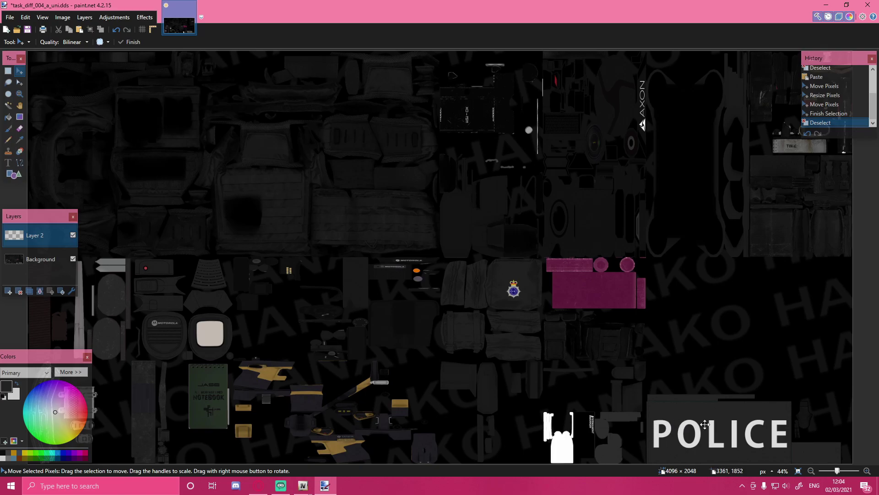
Add a new layer and cover the vest's POLICE lettering with a blue-filled rectangle of about 676 × 257 px, then deselect it.
{"action": "left_click", "coordinate": [8, 71]}
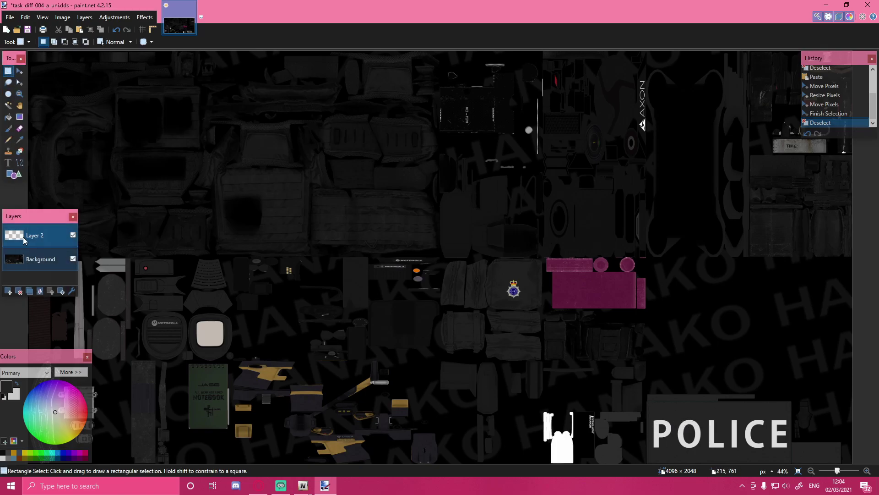
{"action": "left_click", "coordinate": [8, 291]}
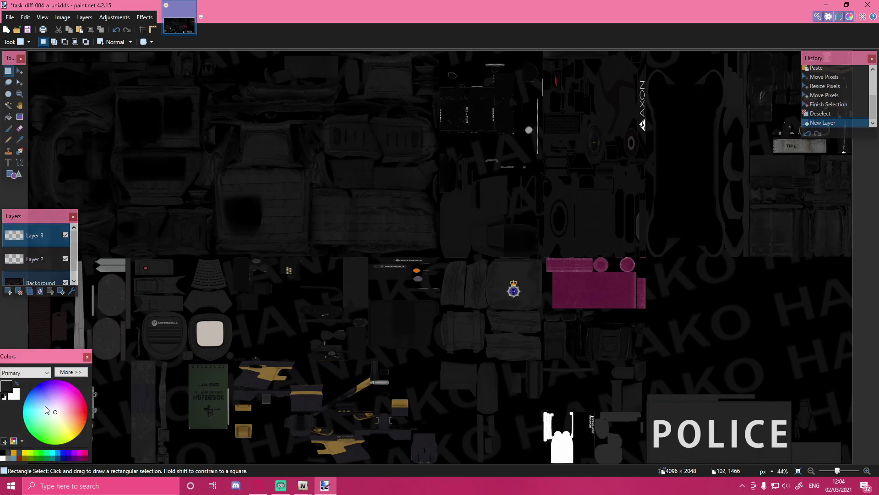
{"action": "left_click", "coordinate": [38, 386]}
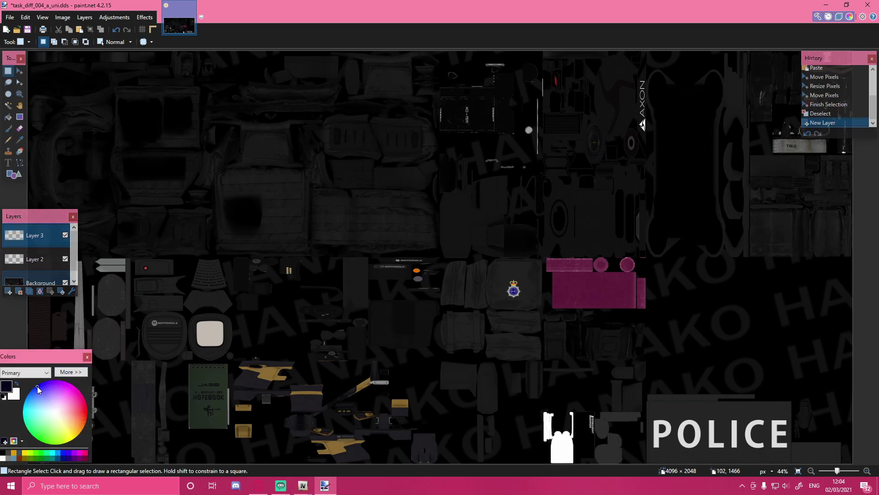
{"action": "left_click", "coordinate": [61, 452]}
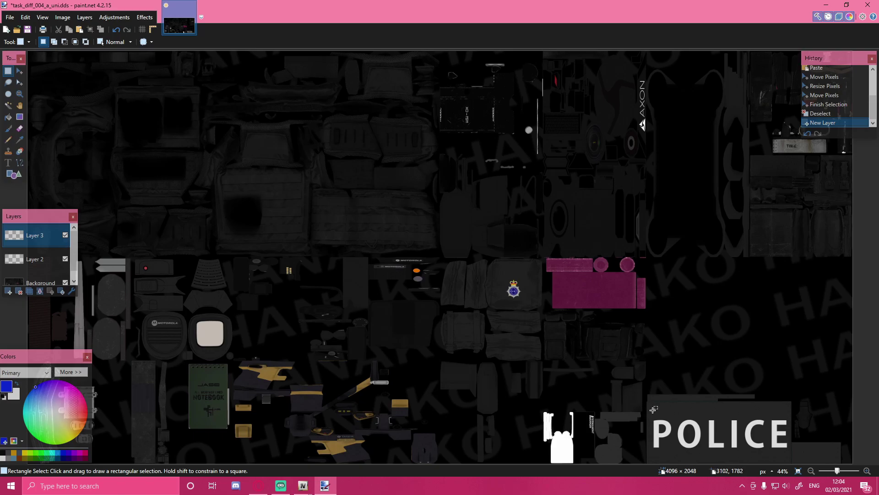
{"action": "left_click_drag", "start_coordinate": [652, 406], "coordinate": [788, 457]}
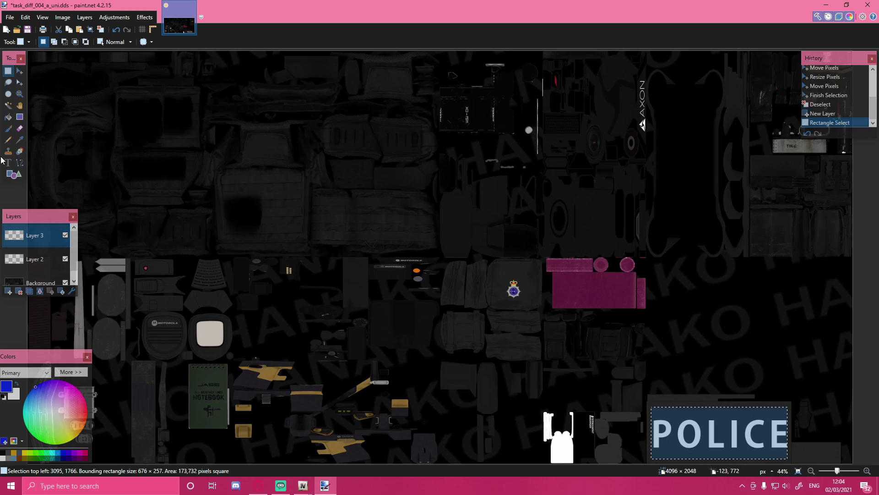
{"action": "left_click", "coordinate": [8, 117]}
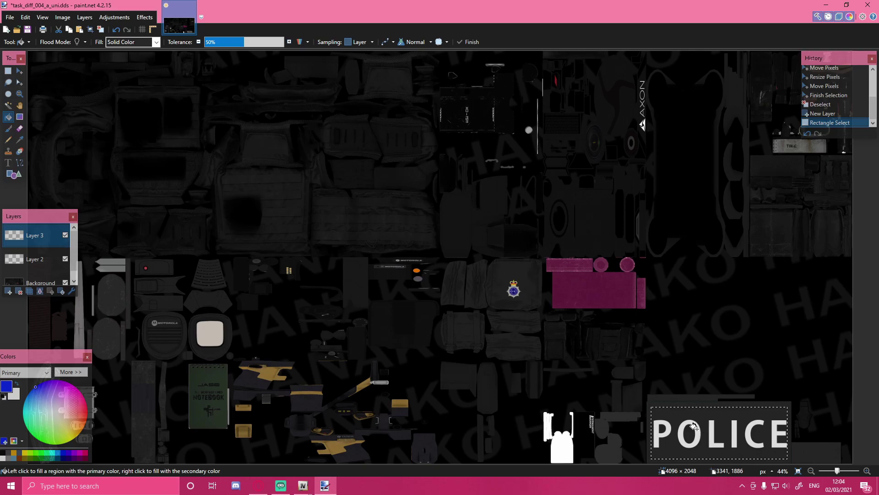
{"action": "left_click", "coordinate": [675, 418]}
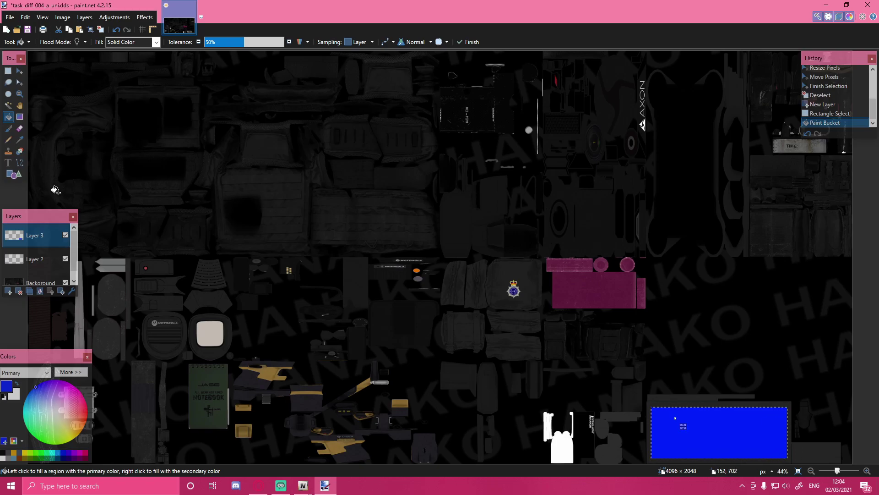
{"action": "key", "text": "ctrl+d"}
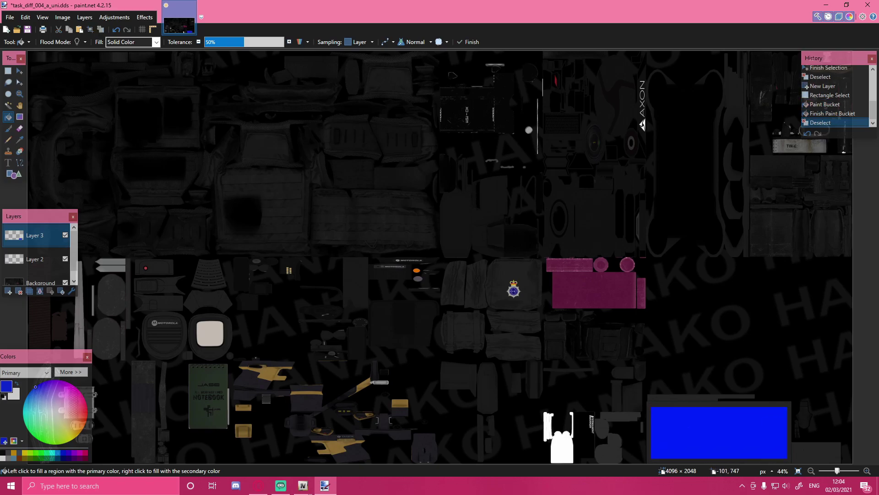
Enter the text POLICE on Layer 3 in bold Franklin Gothic Medium at size 144, beside the blue rectangle.
{"action": "left_click", "coordinate": [8, 163]}
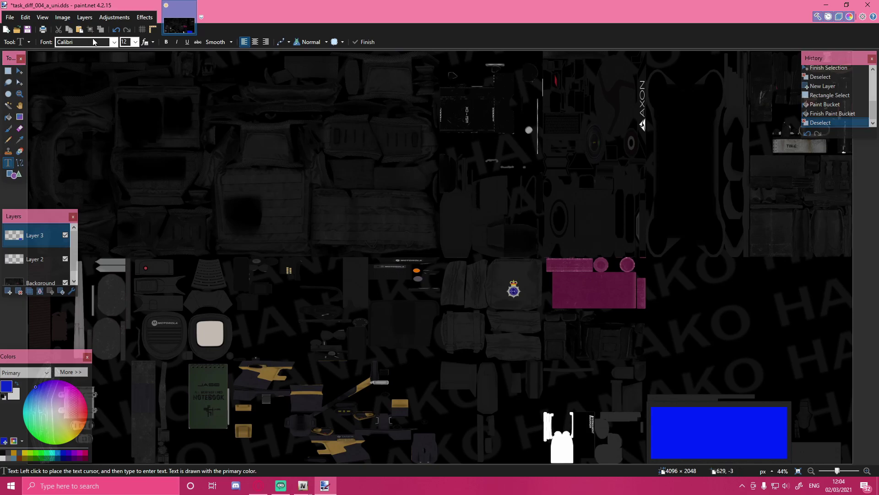
{"action": "left_click", "coordinate": [114, 42]}
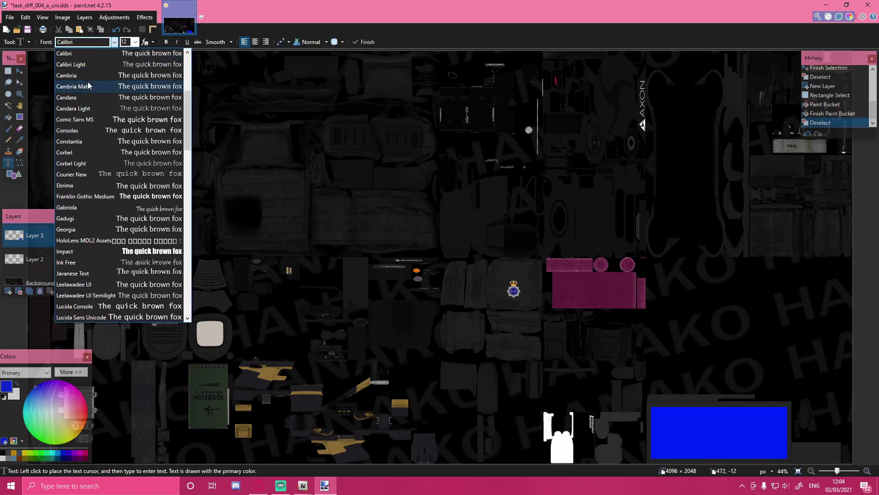
{"action": "left_click", "coordinate": [139, 196]}
{"action": "left_click", "coordinate": [166, 42]}
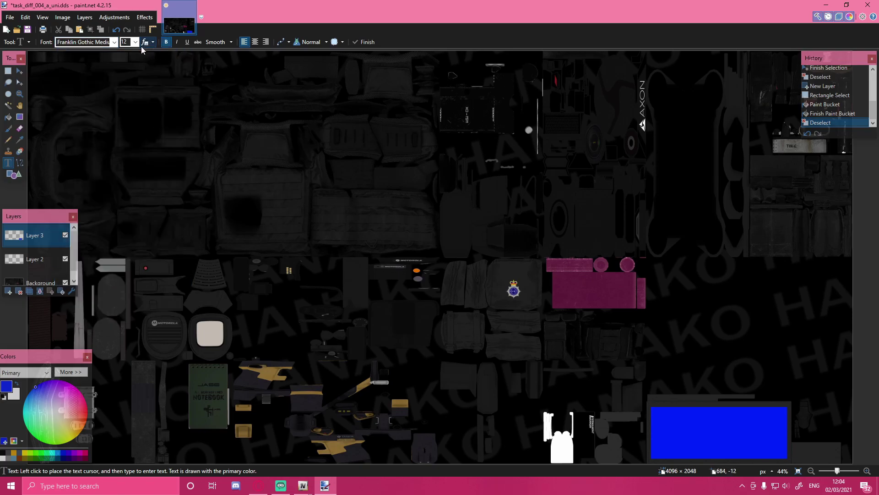
{"action": "left_click", "coordinate": [136, 42]}
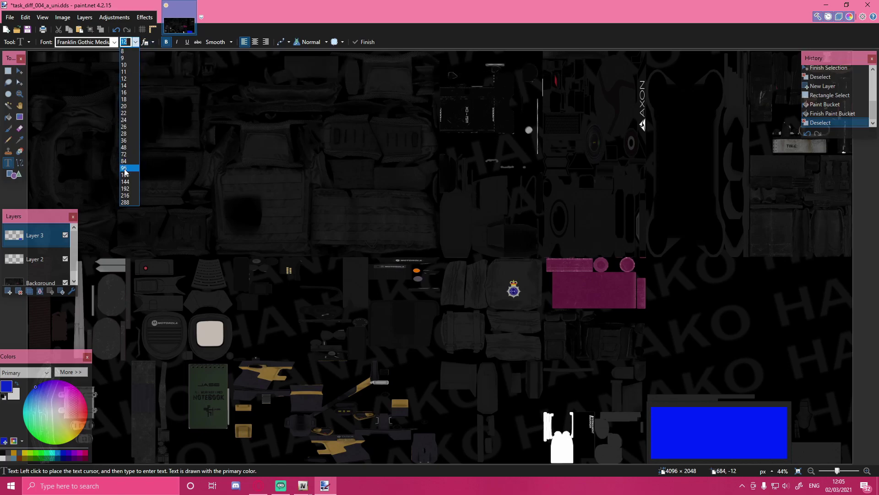
{"action": "left_click", "coordinate": [129, 182]}
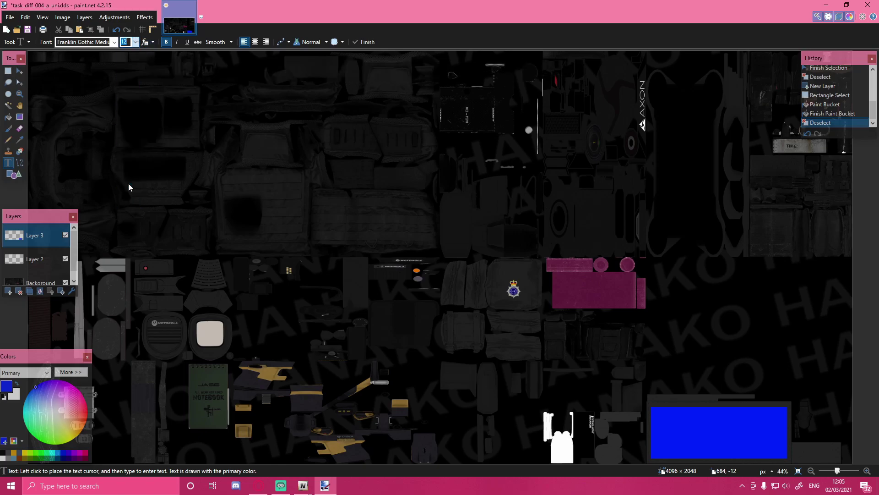
{"action": "left_click", "coordinate": [602, 406]}
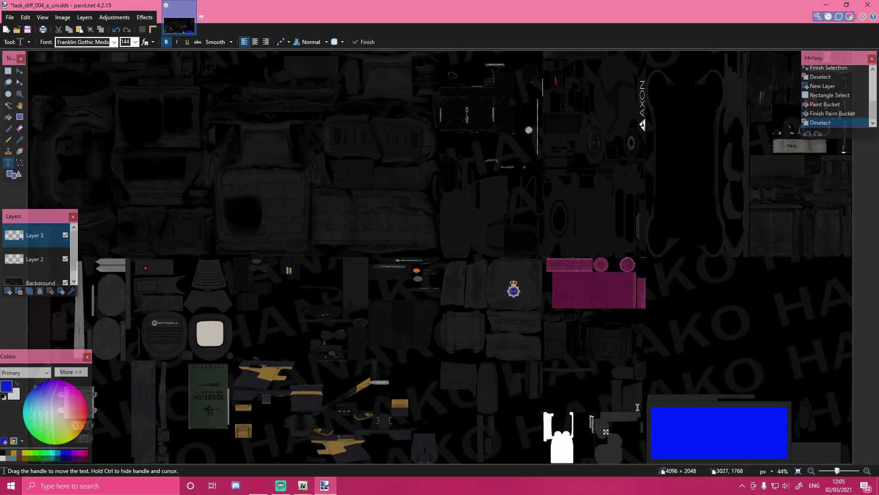
{"action": "type", "text": "POLICE"}
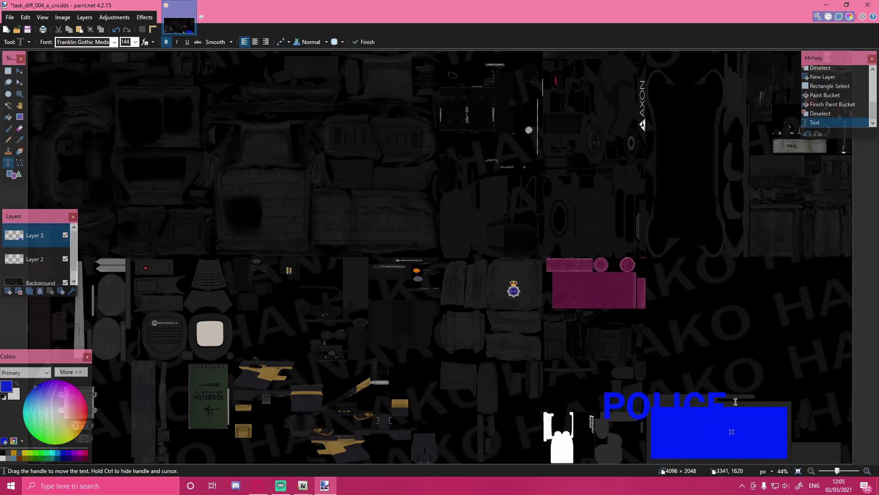
Swap the primary and secondary colours to make the POLICE text light, and centre it in the upper part of the blue rectangle.
{"action": "left_click_drag", "start_coordinate": [748, 436], "coordinate": [777, 456]}
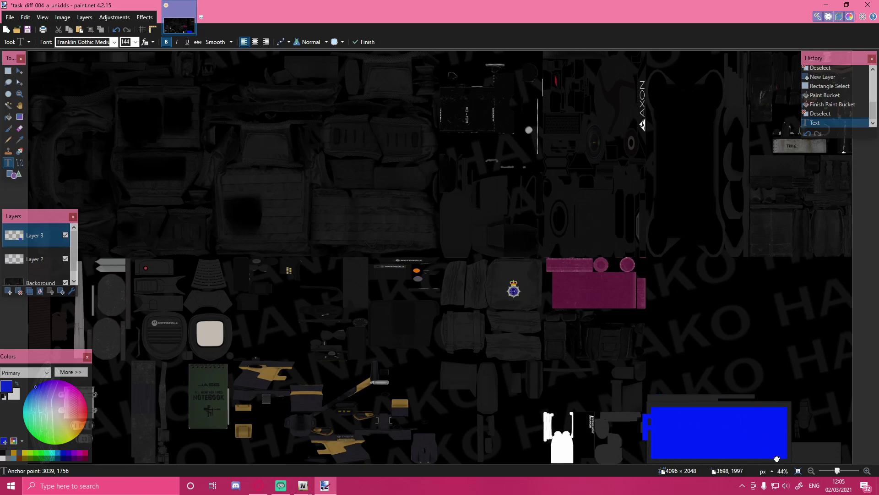
{"action": "left_click", "coordinate": [18, 385]}
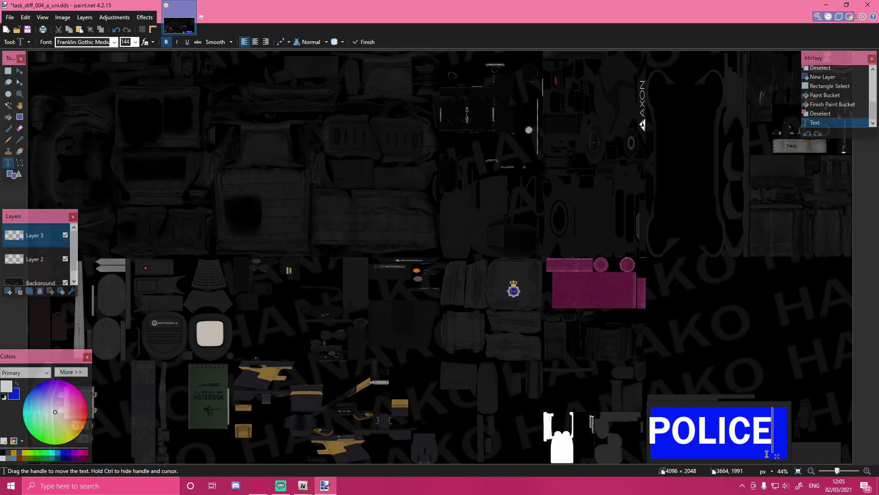
{"action": "mouse_move", "coordinate": [778, 458]}
{"action": "left_mouse_down"}
{"action": "mouse_move", "coordinate": [789, 464]}
{"action": "mouse_move", "coordinate": [787, 452]}
{"action": "left_mouse_up"}
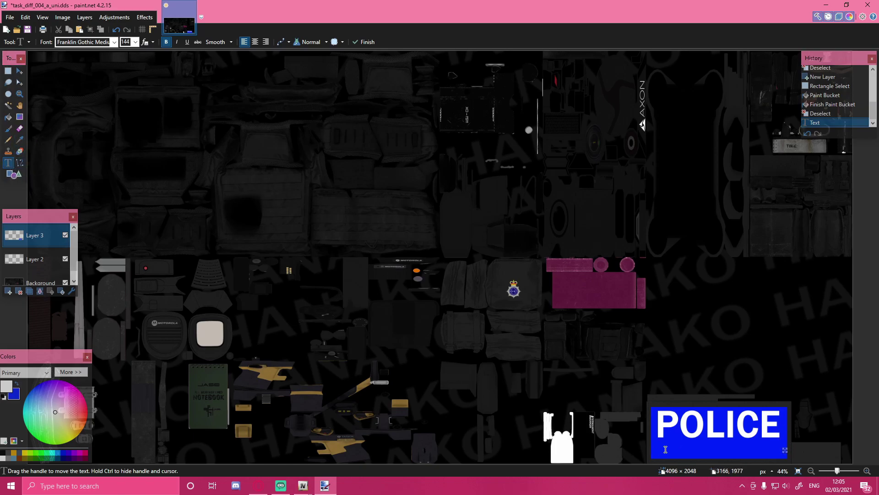
Add a second text reading HIGHWAYTOOPER in the same font and move it clear of the blue rectangle.
{"action": "left_click", "coordinate": [583, 395]}
{"action": "type", "text": "HIGHWA"}
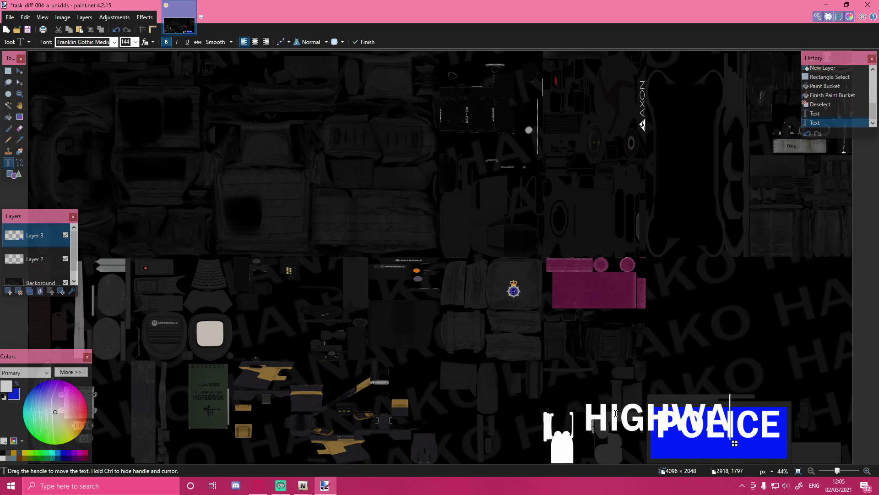
{"action": "type", "text": "YTROOPE"}
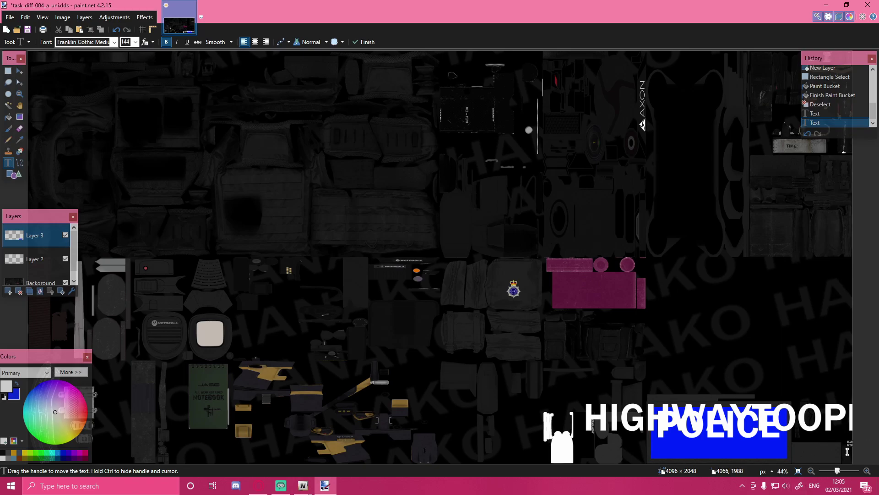
{"action": "left_click_drag", "start_coordinate": [853, 446], "coordinate": [577, 391]}
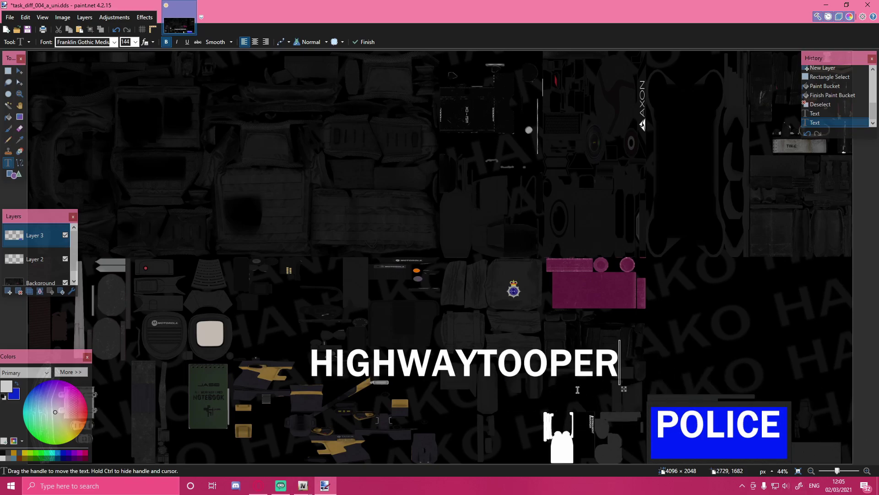
Reduce the HIGHWAYTOOPER text to size 22 and place it beneath POLICE on the blue rectangle.
{"action": "left_click", "coordinate": [135, 41]}
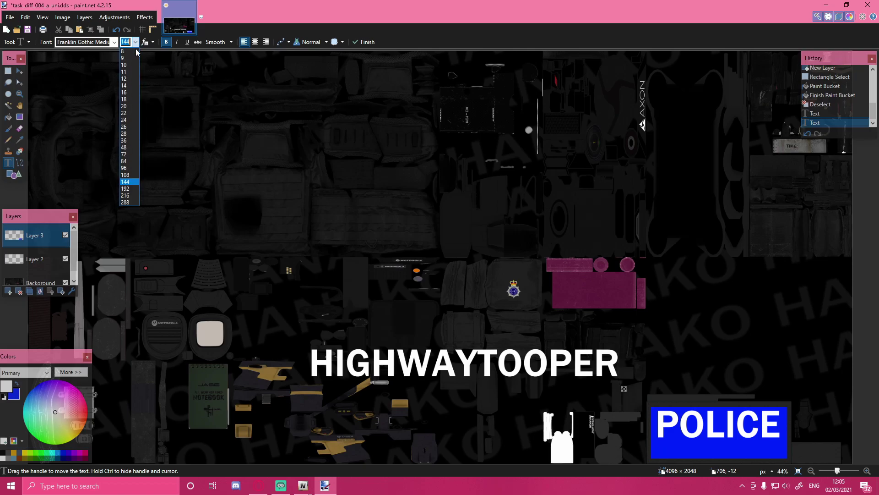
{"action": "left_click", "coordinate": [133, 148]}
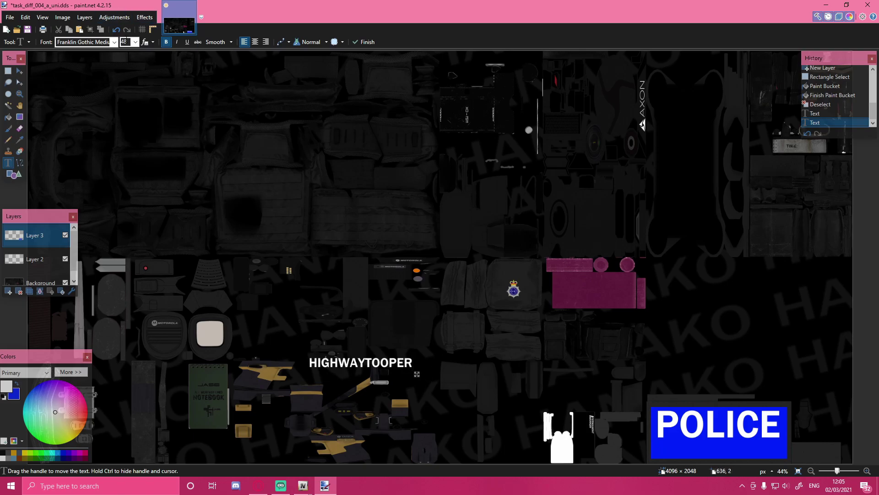
{"action": "left_click", "coordinate": [135, 41]}
{"action": "left_click", "coordinate": [133, 112]}
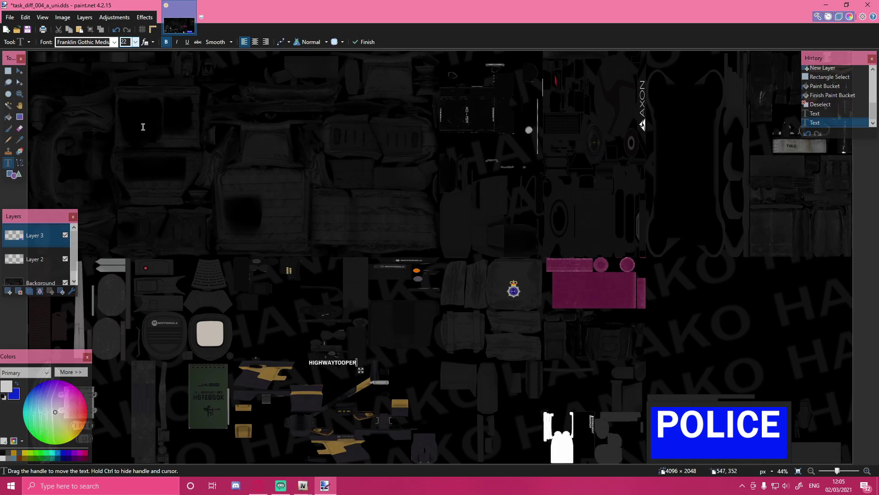
{"action": "left_click_drag", "start_coordinate": [362, 371], "coordinate": [750, 452]}
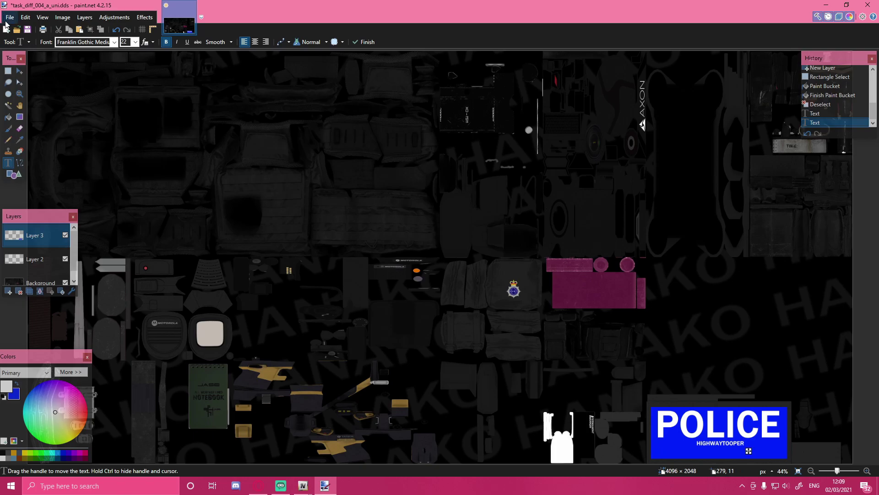
Save the texture to the Desktop as task_diff_004_a_uni.png in PNG format with the default settings, flattening the layers.
{"action": "left_click", "coordinate": [9, 19]}
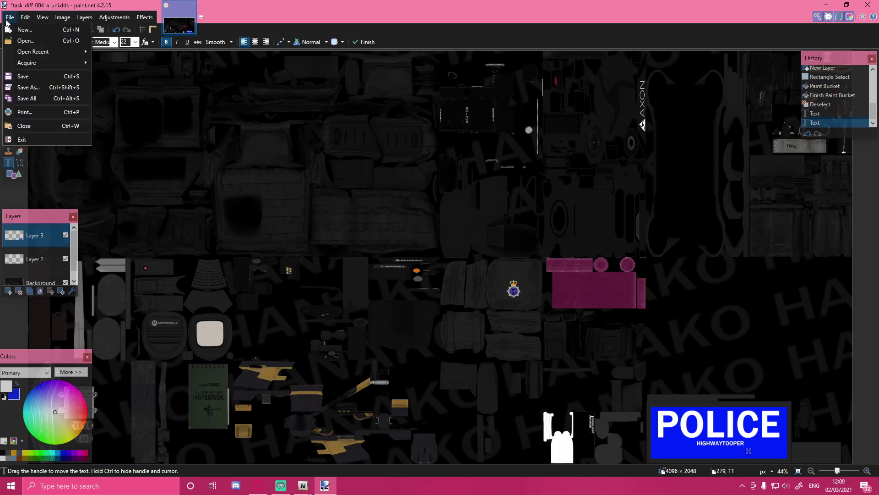
{"action": "left_click", "coordinate": [29, 87]}
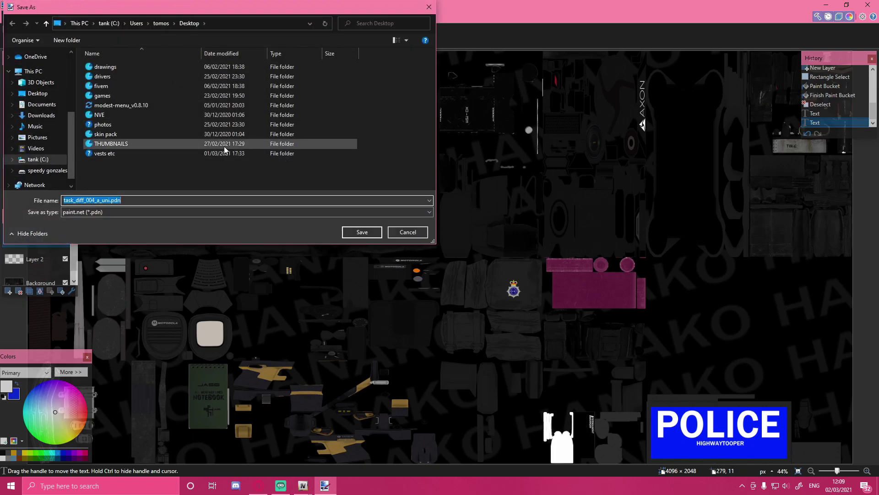
{"action": "left_click", "coordinate": [90, 211]}
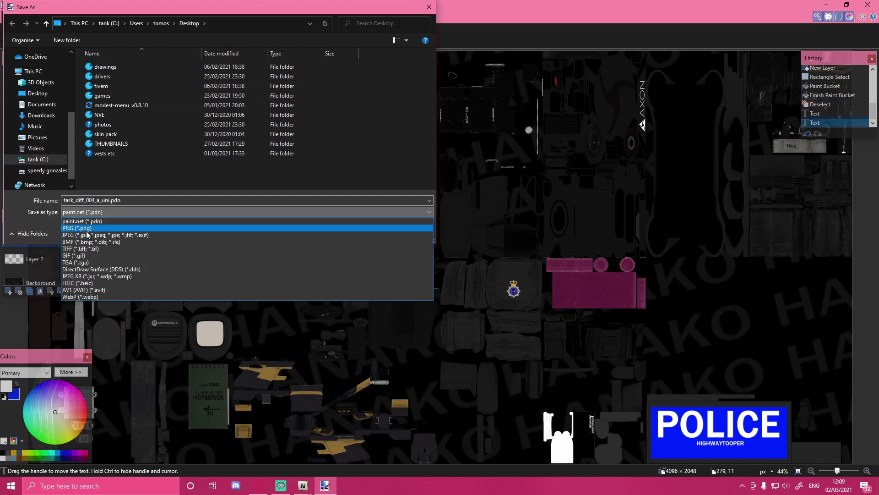
{"action": "left_click", "coordinate": [95, 227]}
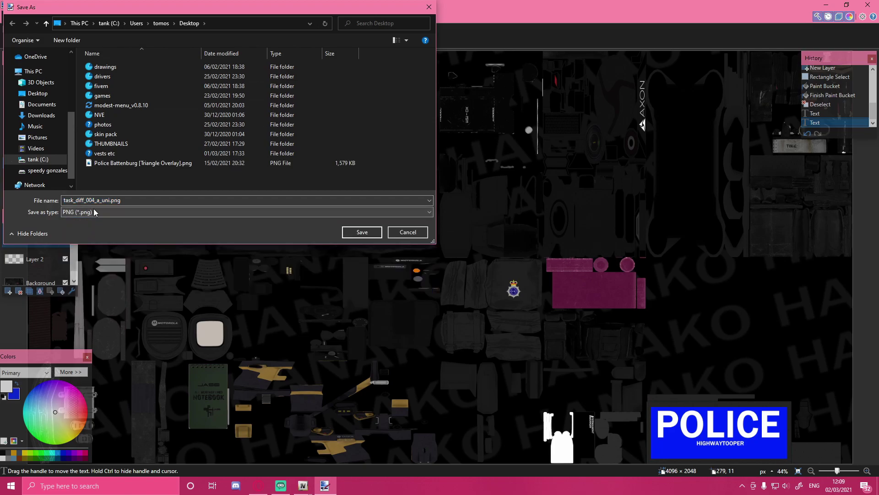
{"action": "left_click", "coordinate": [369, 234]}
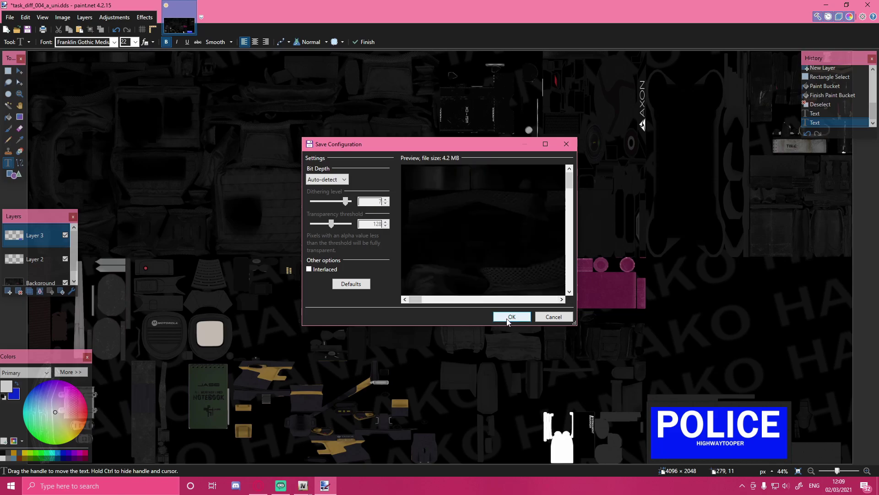
{"action": "left_click", "coordinate": [506, 315]}
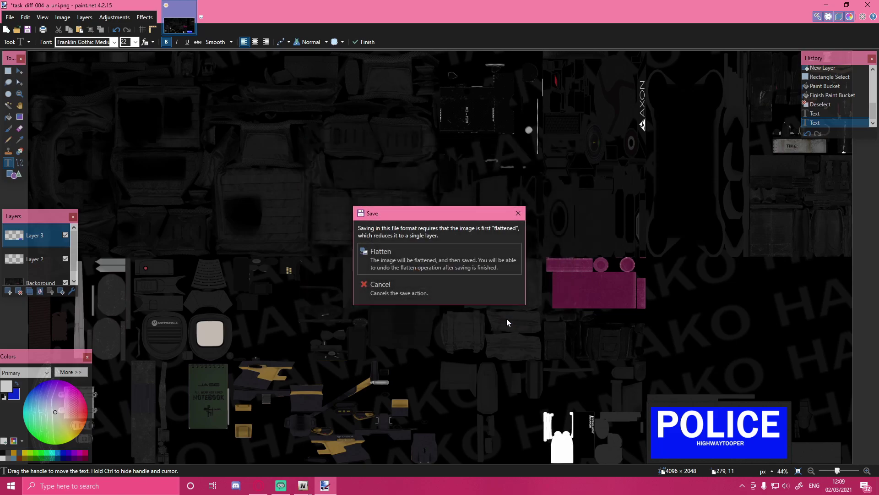
{"action": "left_click", "coordinate": [411, 260]}
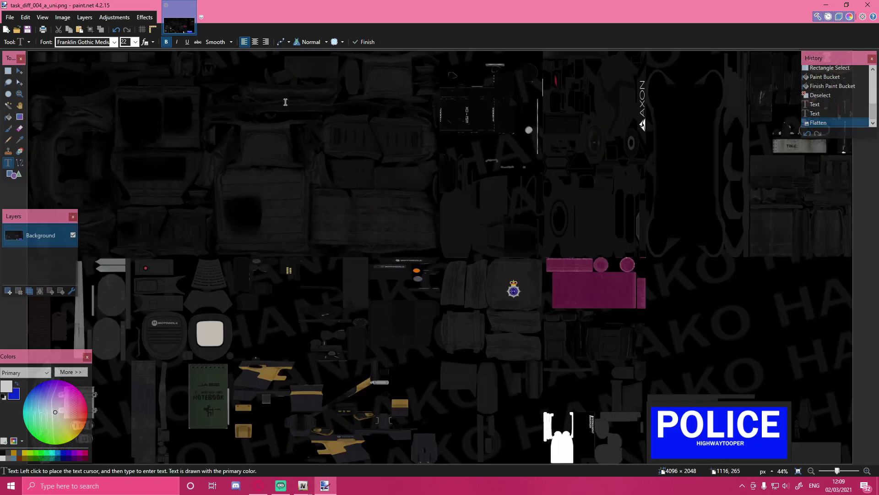
Minimise paint.net and the browser to return to the OpenIV Texture editor, and move its window clear of the desktop files.
{"action": "left_click", "coordinate": [826, 5]}
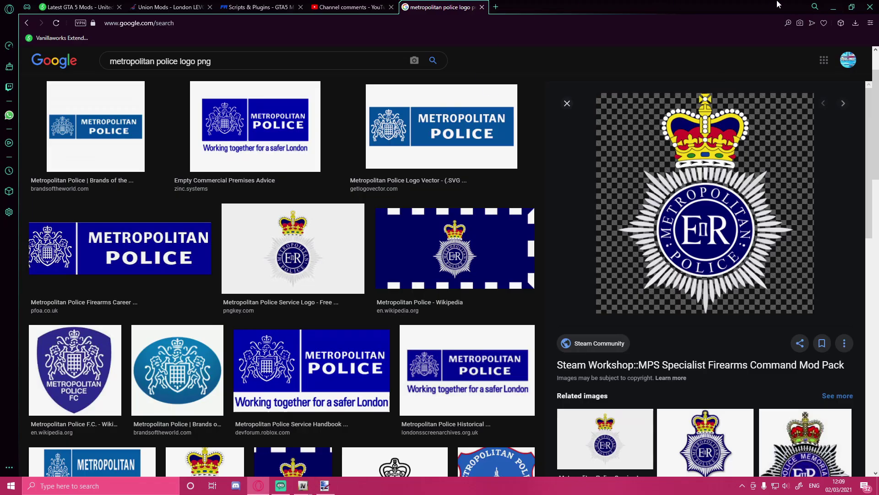
{"action": "left_click", "coordinate": [833, 6]}
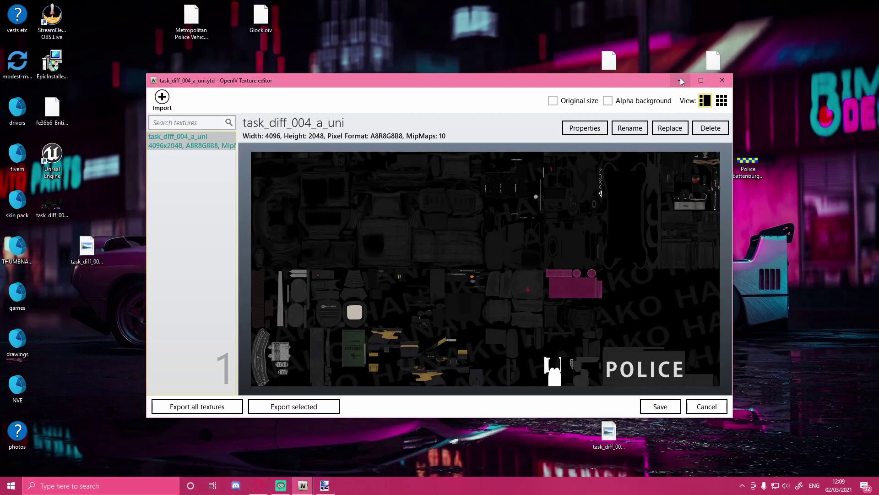
{"action": "left_click_drag", "start_coordinate": [321, 85], "coordinate": [388, 81]}
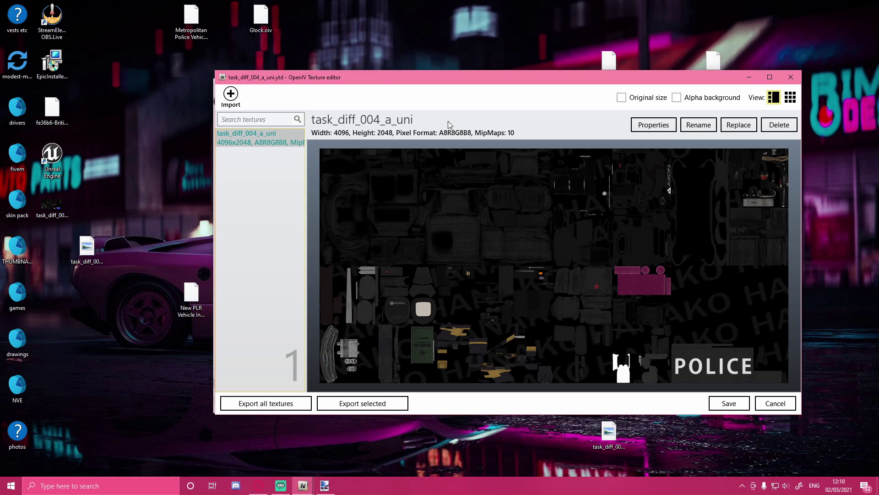
Import task_diff_004_a_uni.png from the desktop over the existing texture with automatic MipMaps and compression, and save the texture dictionary.
{"action": "left_click", "coordinate": [58, 212]}
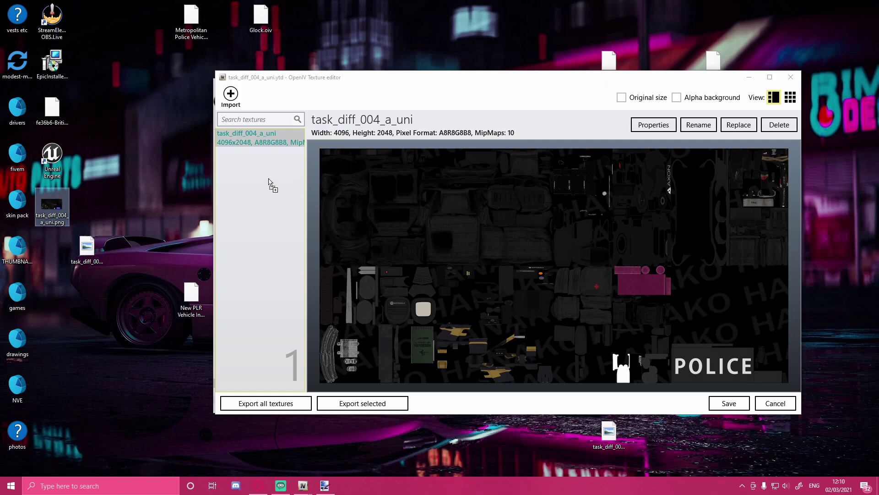
{"action": "left_click_drag", "start_coordinate": [276, 164], "coordinate": [276, 163]}
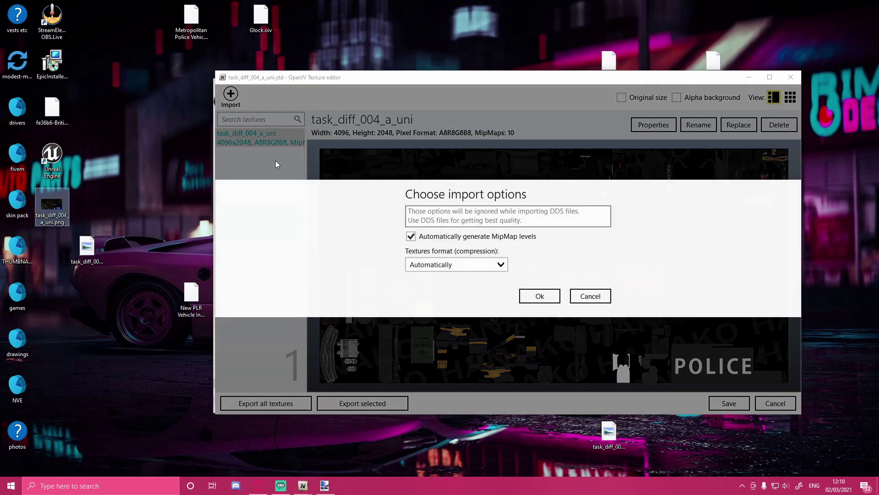
{"action": "left_click", "coordinate": [538, 296]}
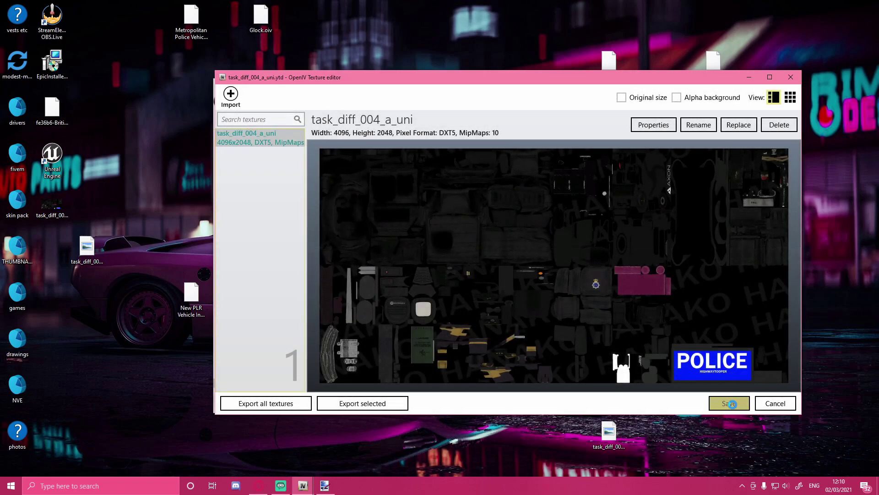
{"action": "left_click", "coordinate": [731, 403]}
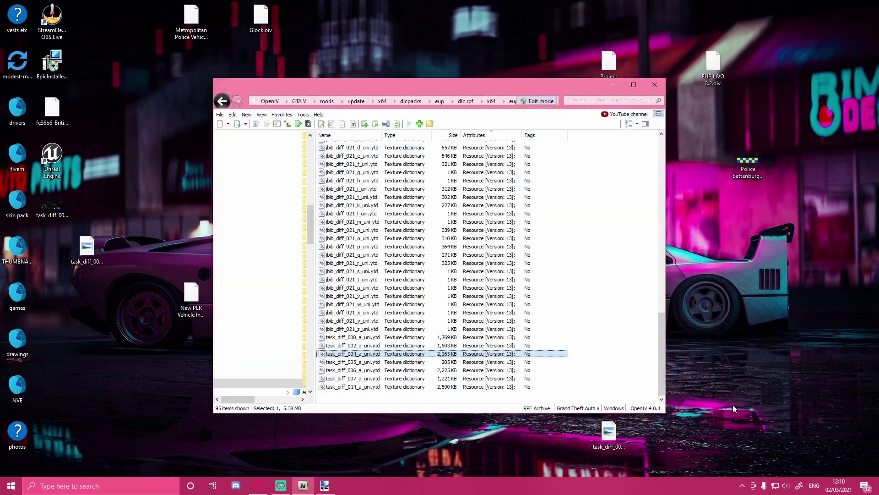
Open the task_004_u.ydd model, inspect the crest and POLICE patch on the front and back of the vest, and close the viewer.
{"action": "scroll", "coordinate": [398, 206], "scroll_direction": "up", "scroll_amount": 5}
{"action": "scroll", "coordinate": [398, 206], "scroll_direction": "up", "scroll_amount": 6}
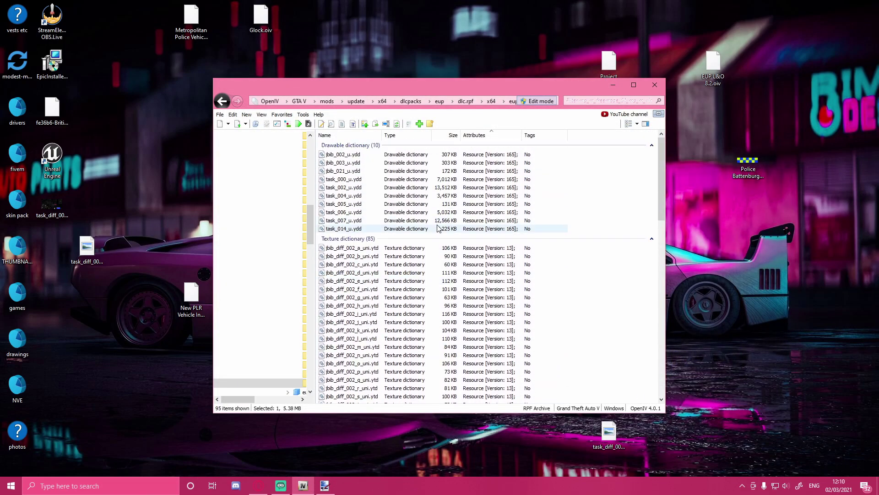
{"action": "left_click", "coordinate": [334, 196]}
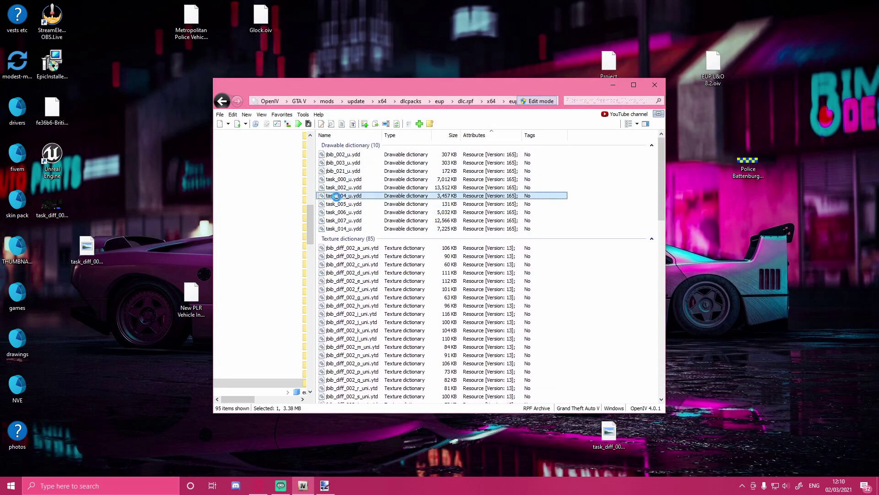
{"action": "double_click", "coordinate": [333, 195]}
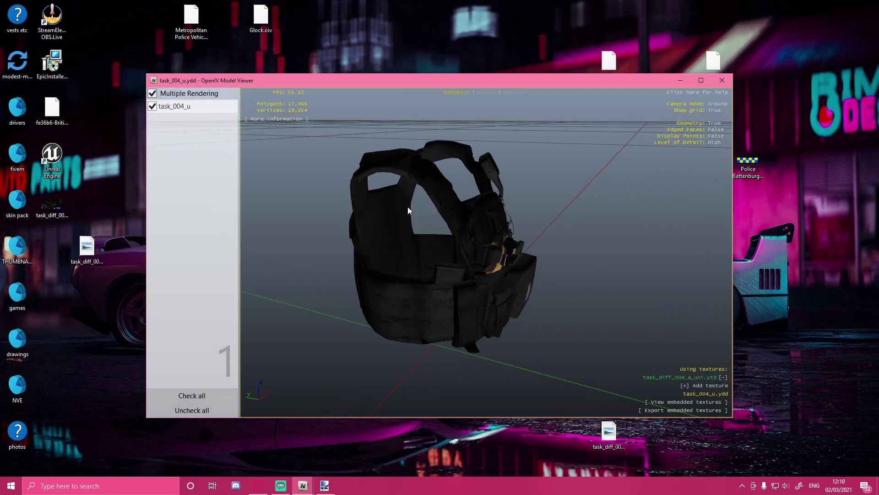
{"action": "left_click_drag", "start_coordinate": [409, 211], "coordinate": [289, 158]}
{"action": "left_click_drag", "start_coordinate": [504, 297], "coordinate": [465, 302]}
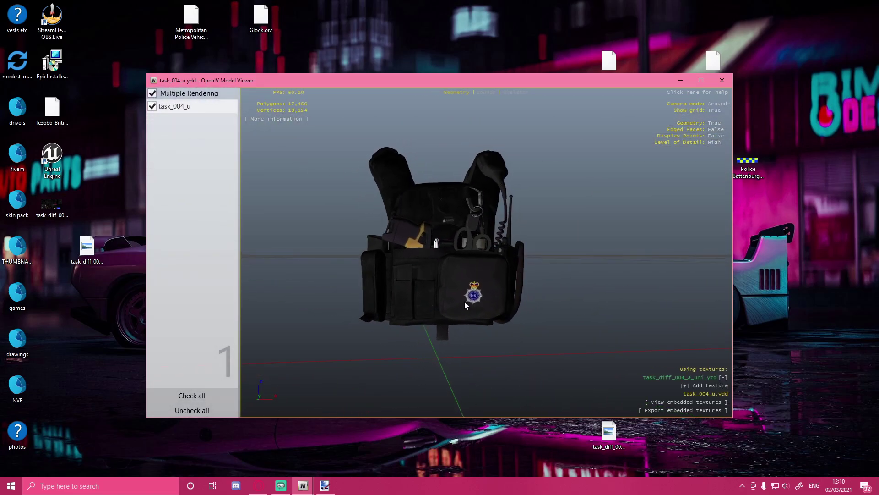
{"action": "left_click_drag", "start_coordinate": [359, 195], "coordinate": [438, 235]}
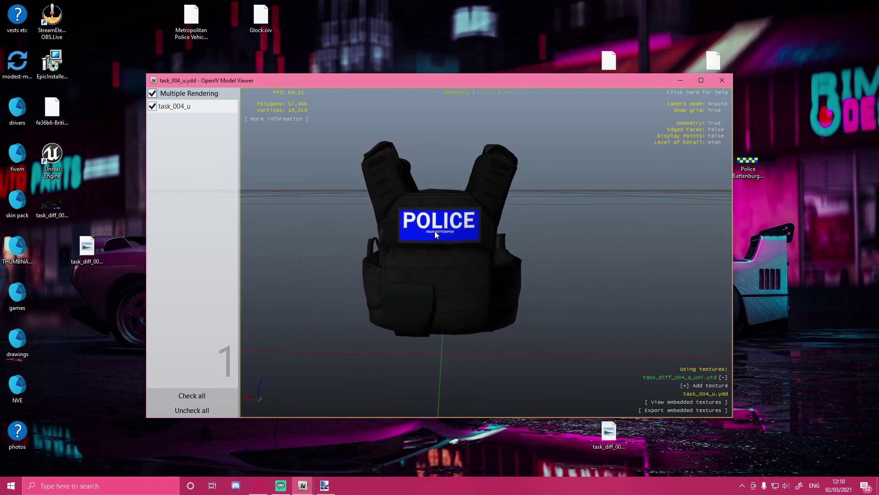
{"action": "left_click_drag", "start_coordinate": [435, 231], "coordinate": [250, 147]}
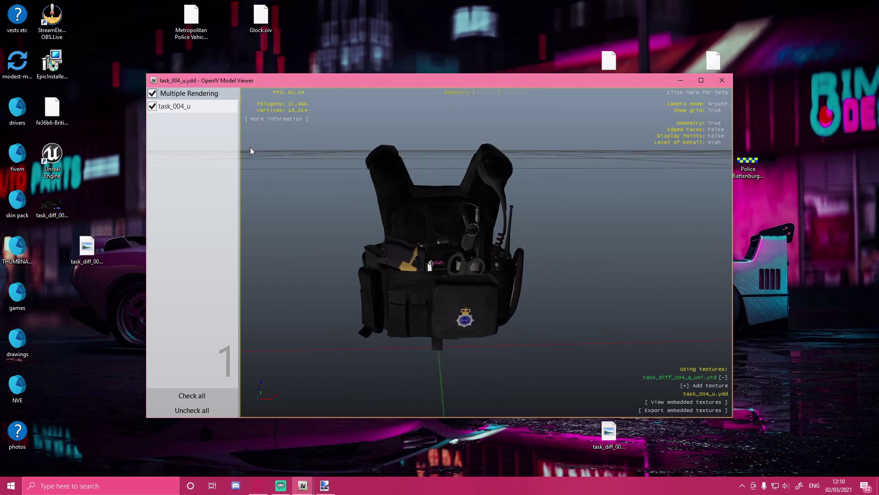
{"action": "left_click", "coordinate": [719, 82]}
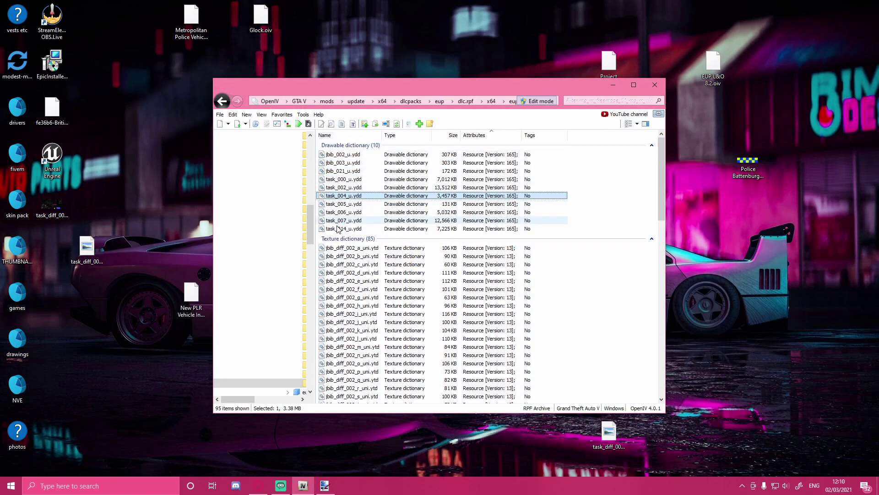
Open the task_014_u.ydd vest model, inspect its front and back, and close the viewer.
{"action": "left_click", "coordinate": [335, 228]}
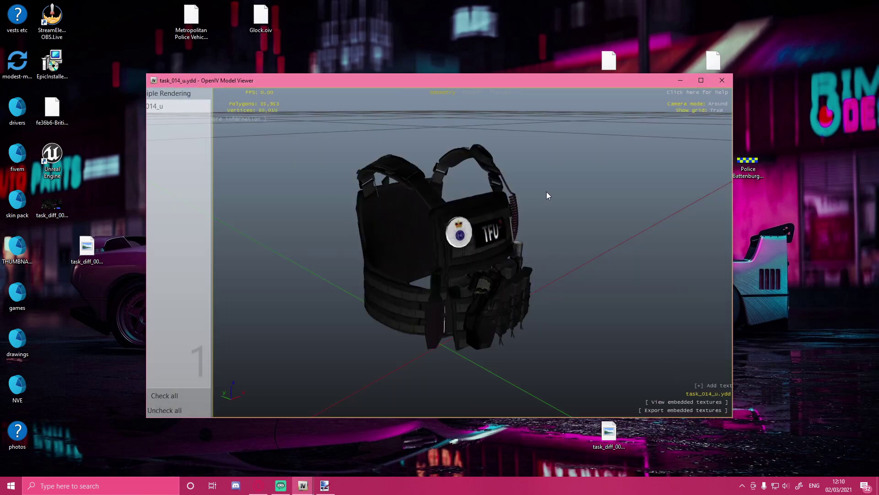
{"action": "mouse_move", "coordinate": [416, 168]}
{"action": "left_mouse_down"}
{"action": "mouse_move", "coordinate": [351, 245]}
{"action": "mouse_move", "coordinate": [446, 232]}
{"action": "mouse_move", "coordinate": [597, 194]}
{"action": "mouse_move", "coordinate": [506, 211]}
{"action": "mouse_move", "coordinate": [399, 213]}
{"action": "mouse_move", "coordinate": [462, 232]}
{"action": "mouse_move", "coordinate": [394, 233]}
{"action": "mouse_move", "coordinate": [622, 229]}
{"action": "mouse_move", "coordinate": [418, 180]}
{"action": "left_mouse_up"}
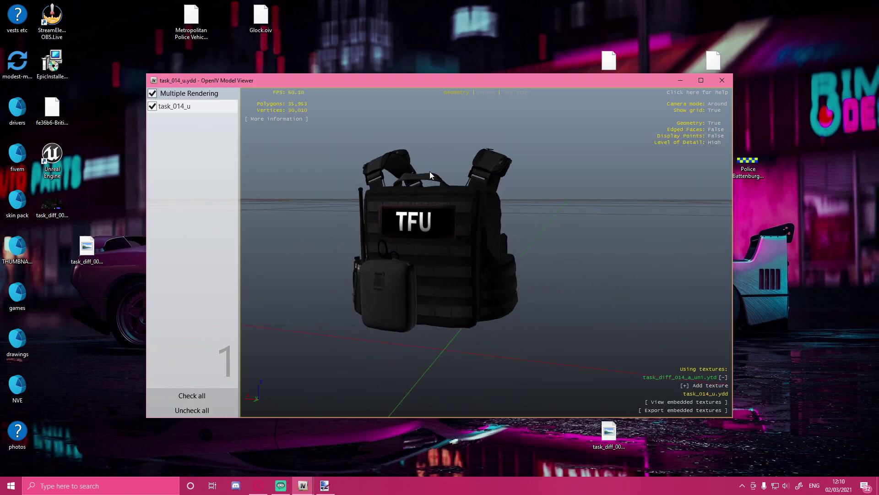
{"action": "left_click", "coordinate": [722, 80]}
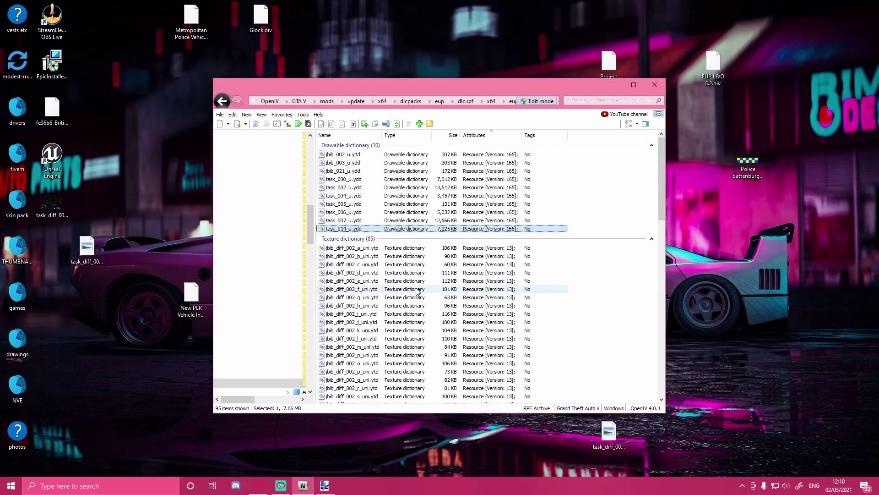